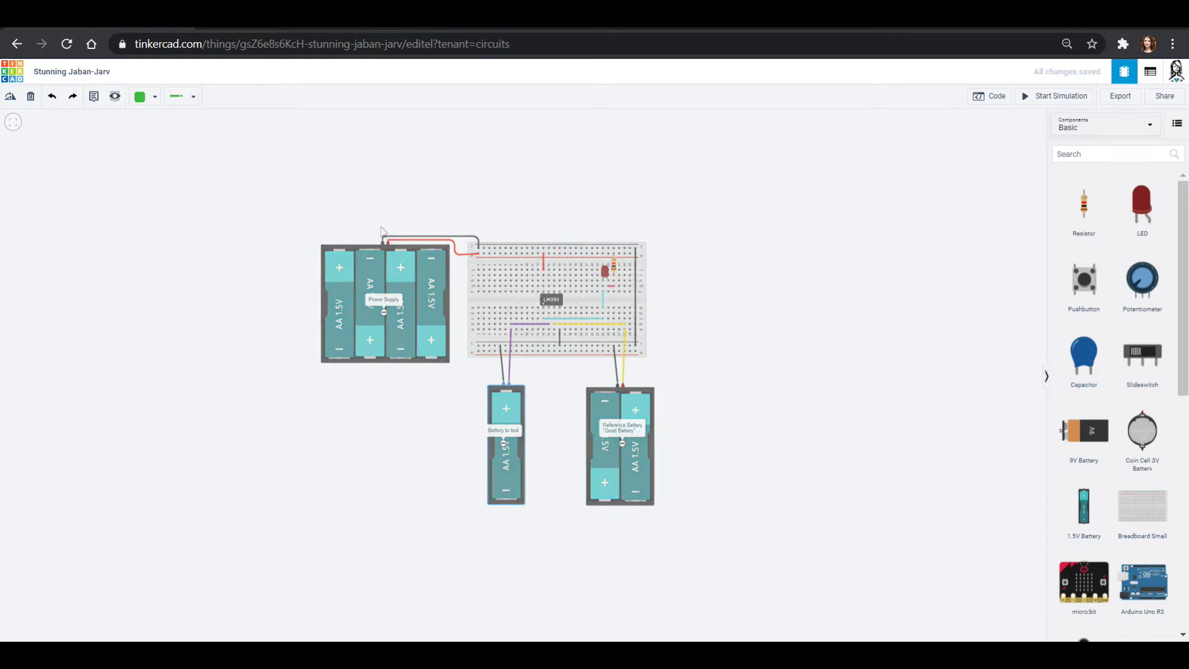
- Title the design 'Battery Tester' and drop a Breadboard Small onto the centre of the canvas
left_click(81, 72)
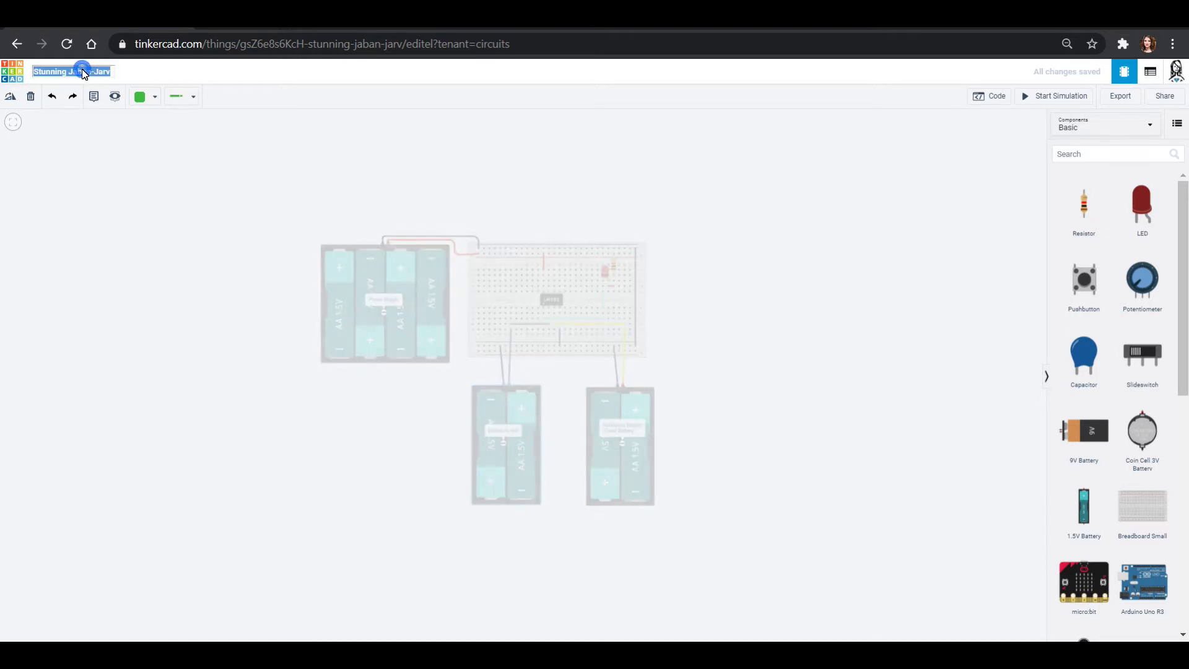
type("B")
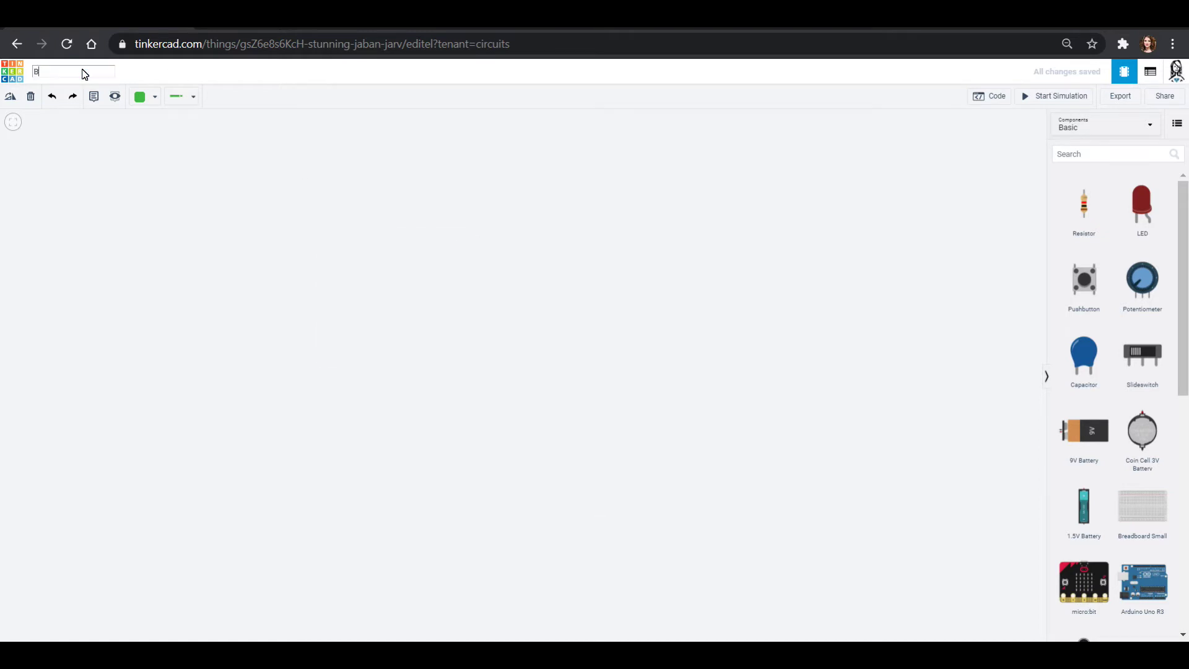
type("attery Tester")
left_click(221, 232)
left_click(1151, 508)
left_click(571, 366)
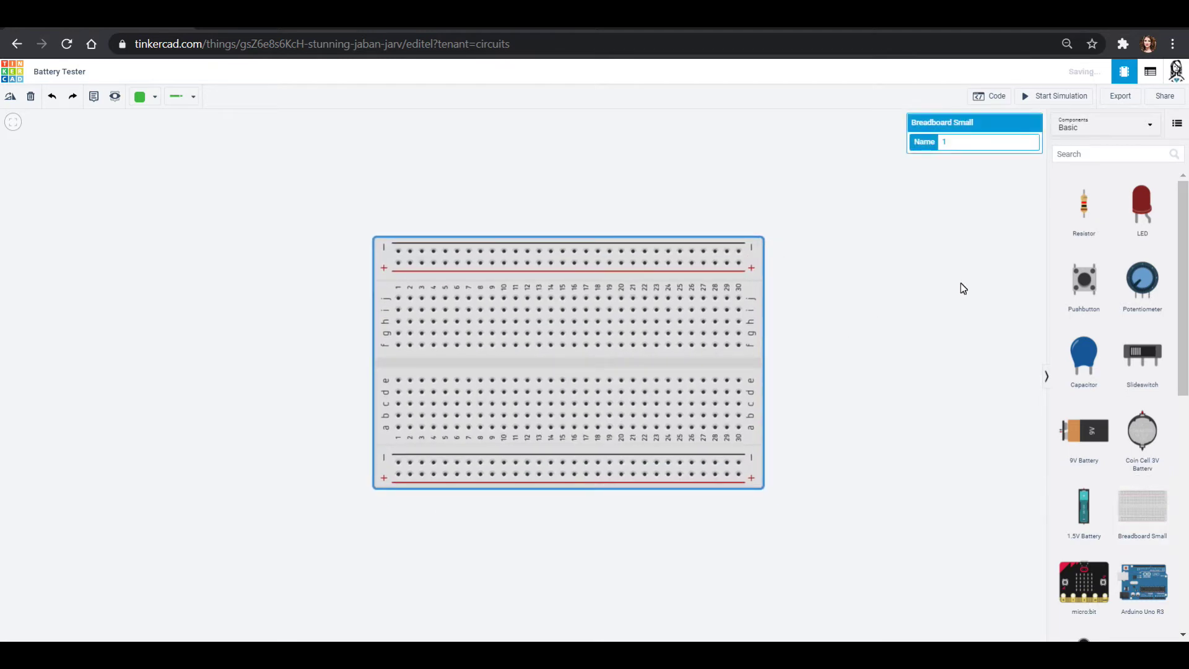
- Find the LM393 by searching '393' and seat it across the breadboard's centre gap
left_click(1097, 158)
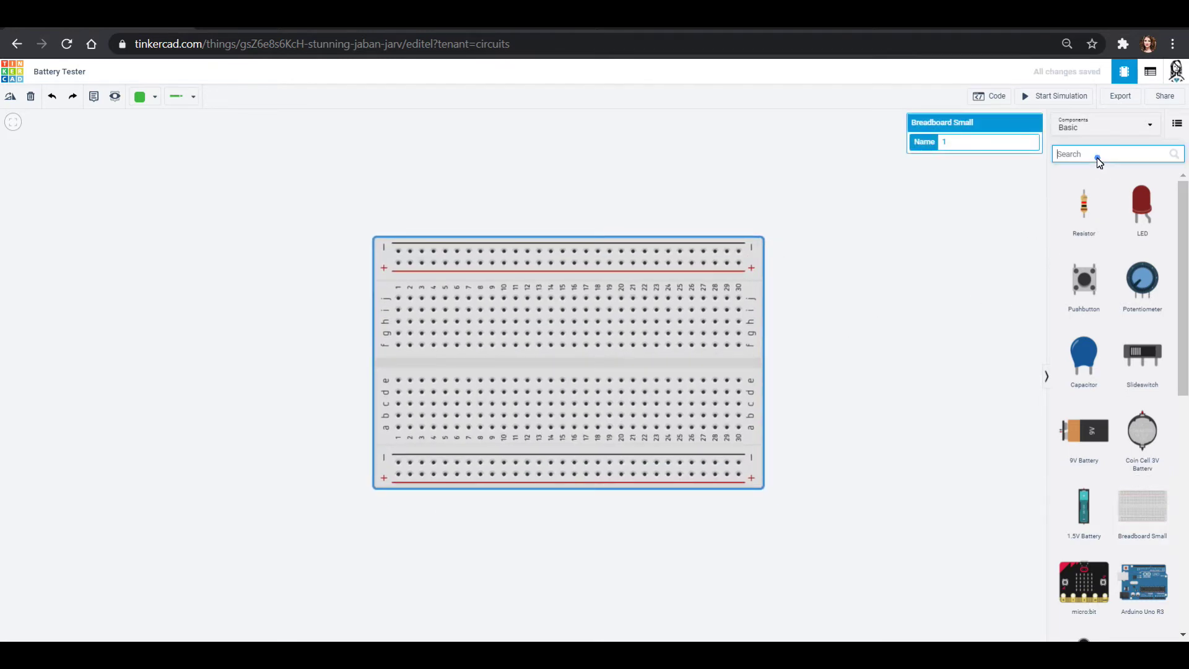
type("393")
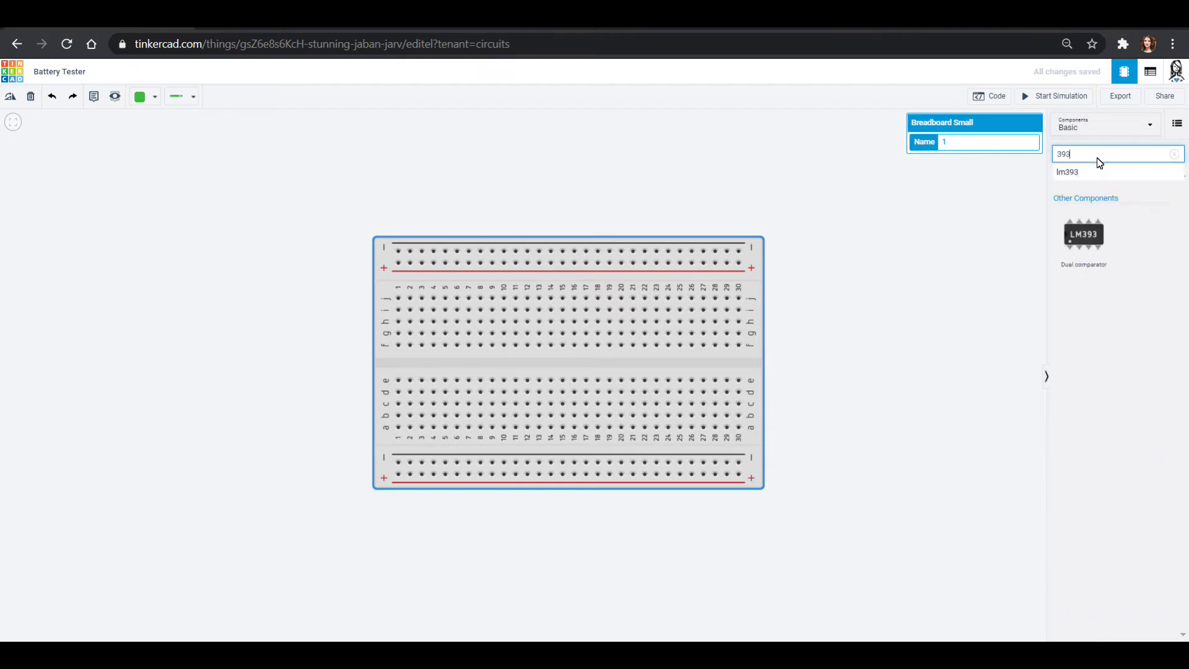
left_click_drag(1075, 236, 560, 367)
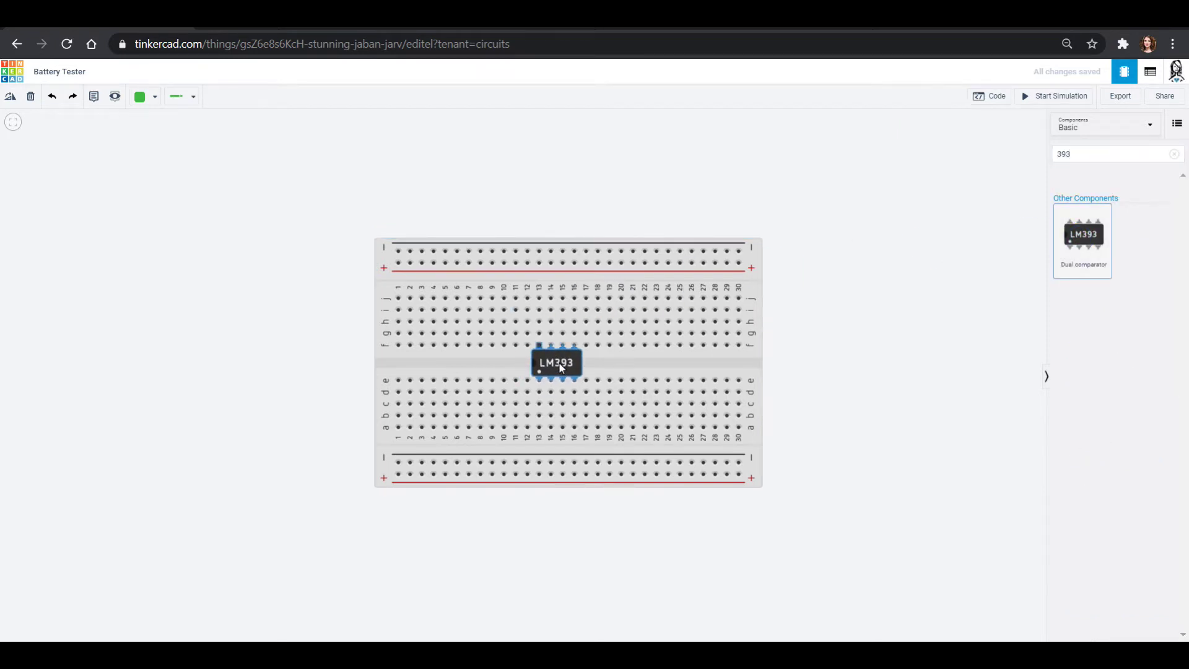
- Add an LM339 quad comparator from a 'compa' search, then delete it
left_click(1071, 159)
type("compat")
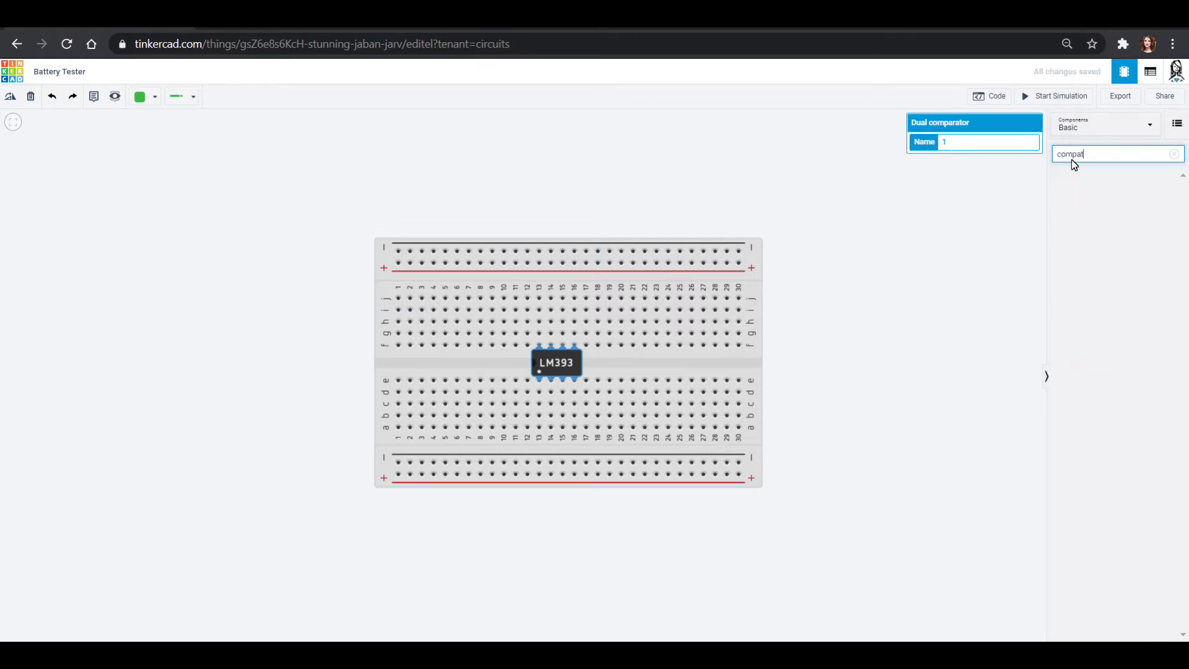
key("BackSpace")
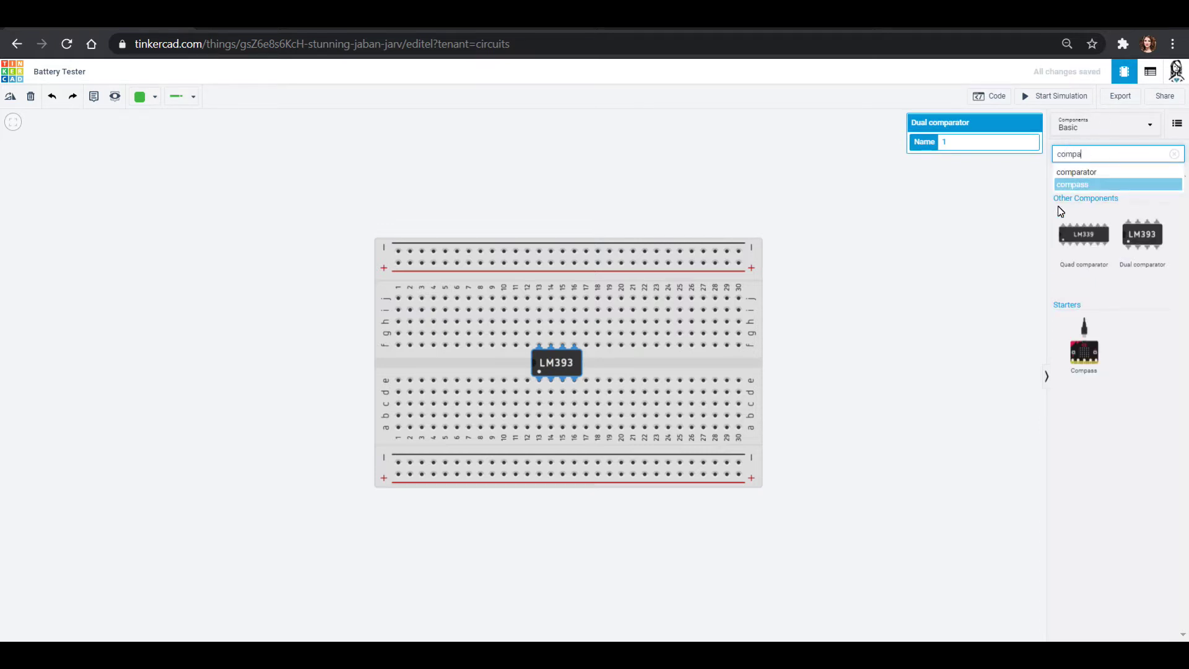
left_click_drag(1068, 228, 652, 361)
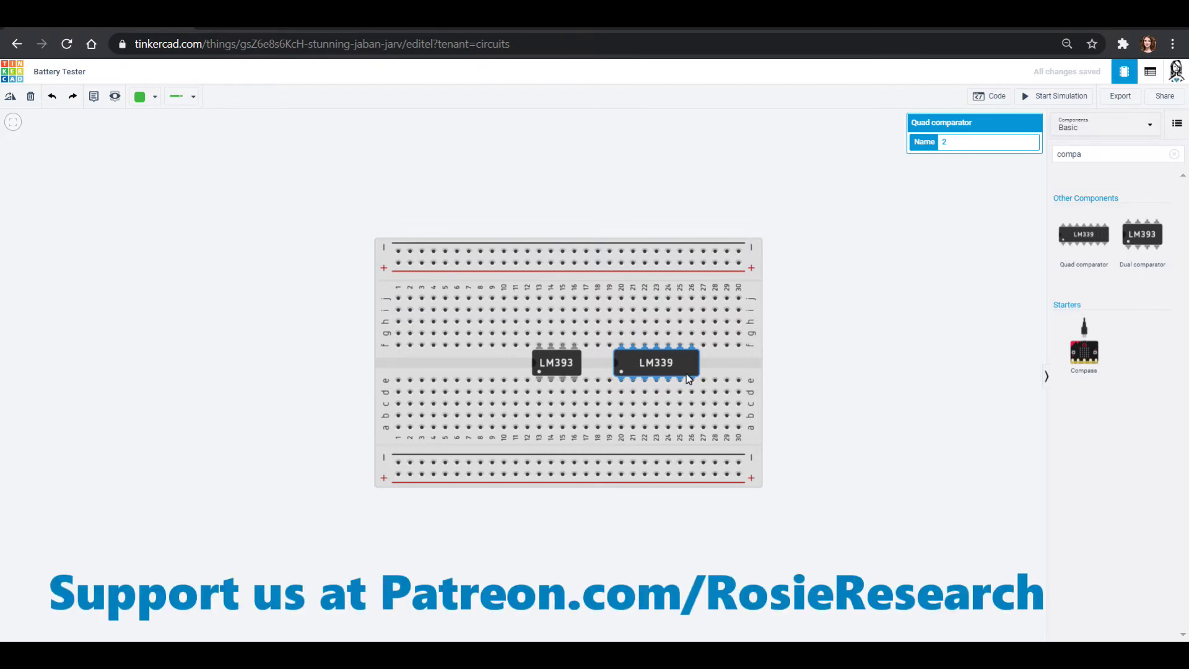
key("Delete")
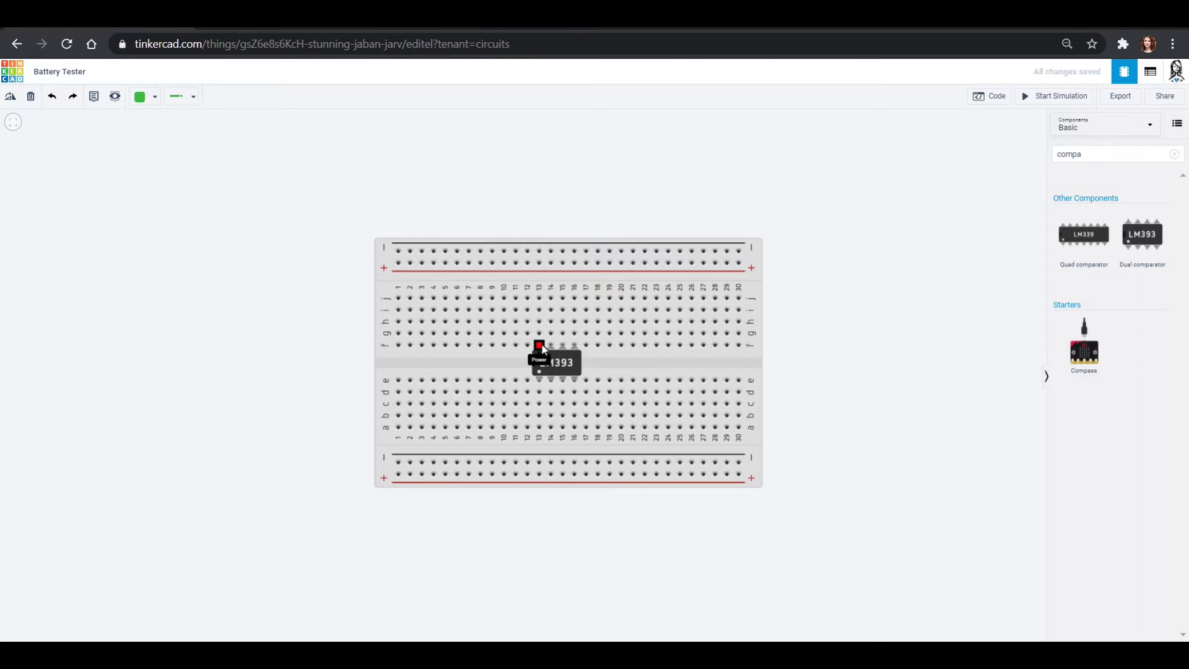
- Begin a wire from the LM393's In 2+ pin
left_click(574, 344)
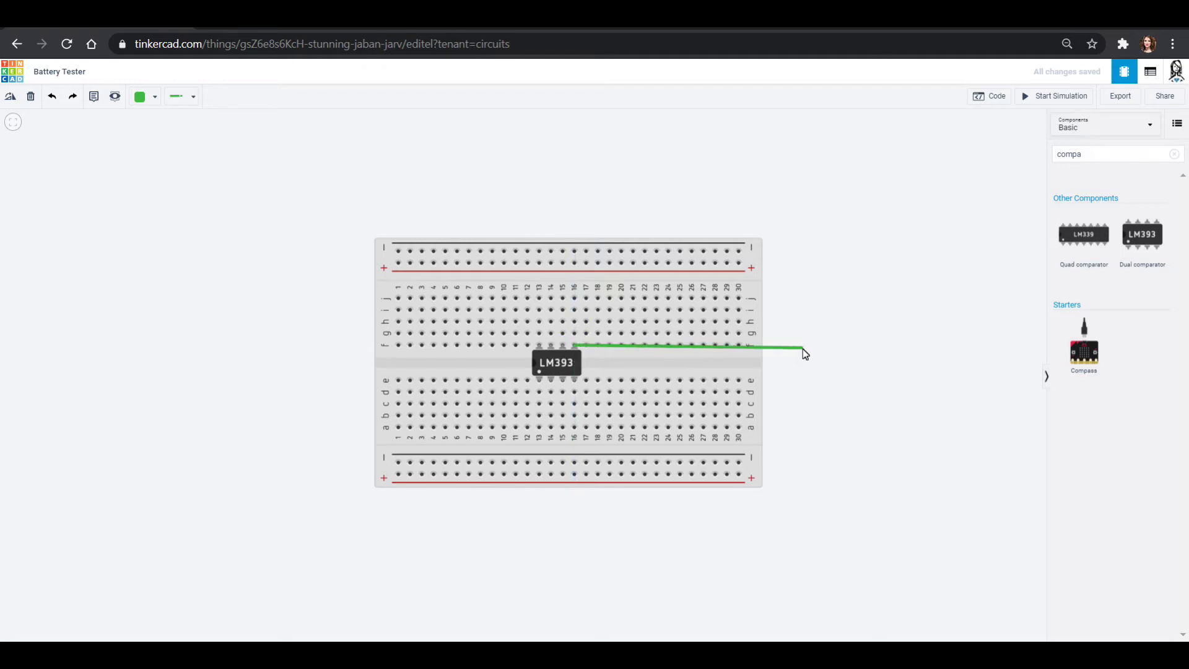
- Cancel the wire and place a 4-battery 1.5V AA pack left of the breadboard
key("Escape")
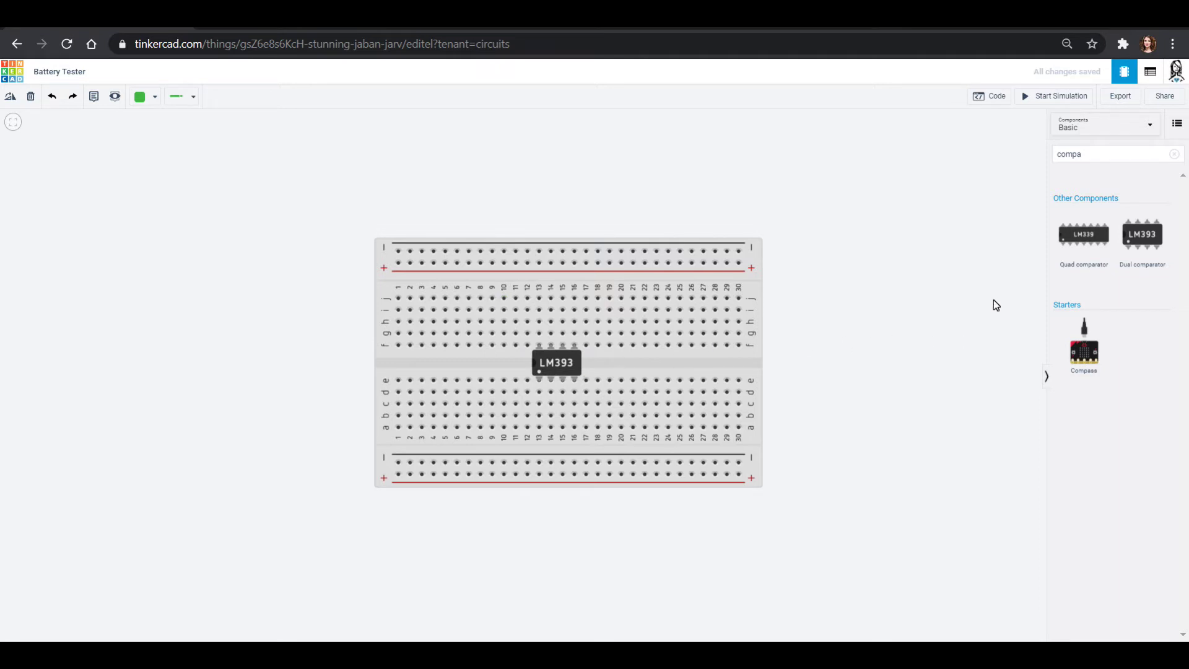
double_click(1075, 152)
type("batter")
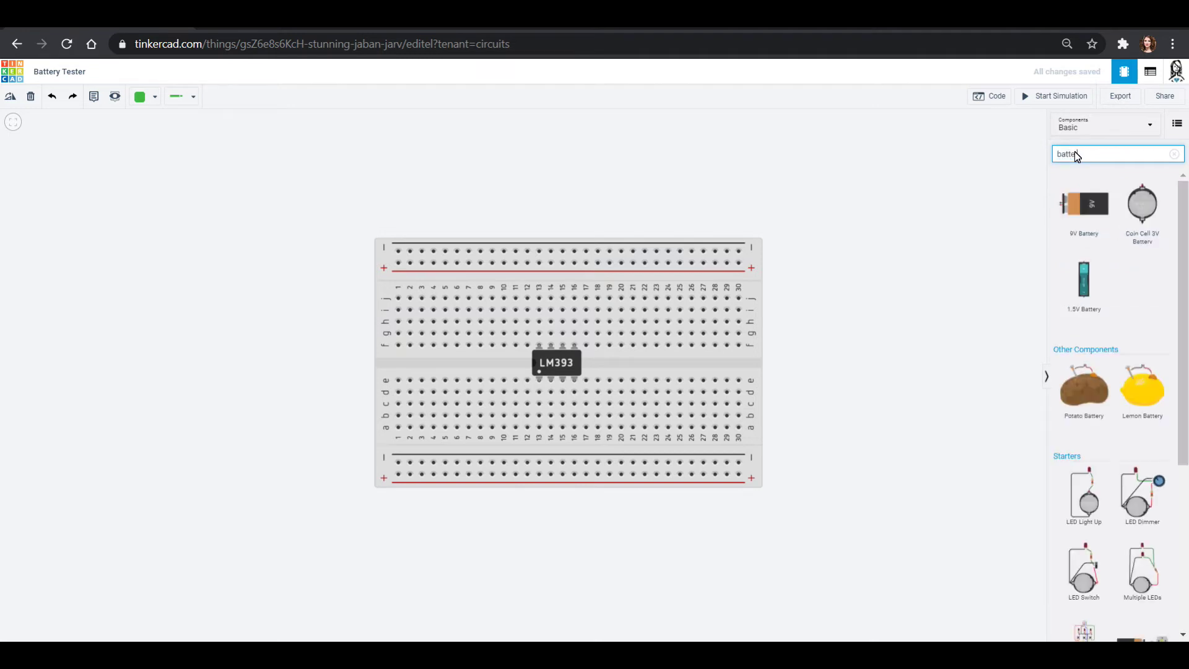
left_click_drag(1091, 278, 279, 229)
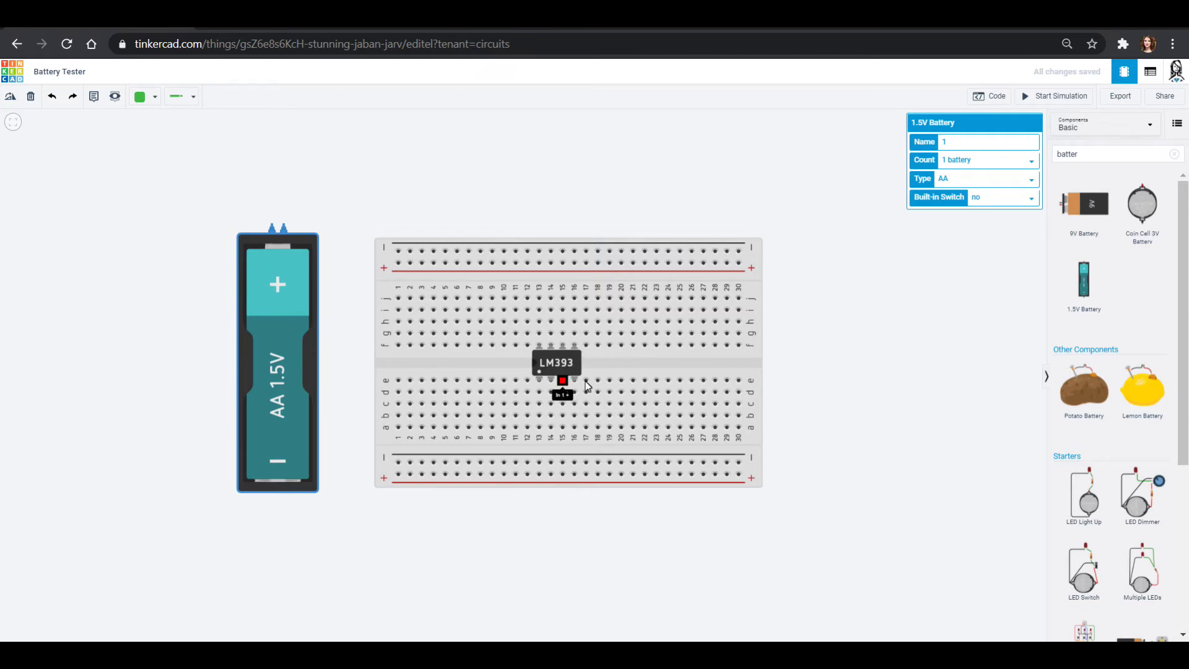
left_click(969, 161)
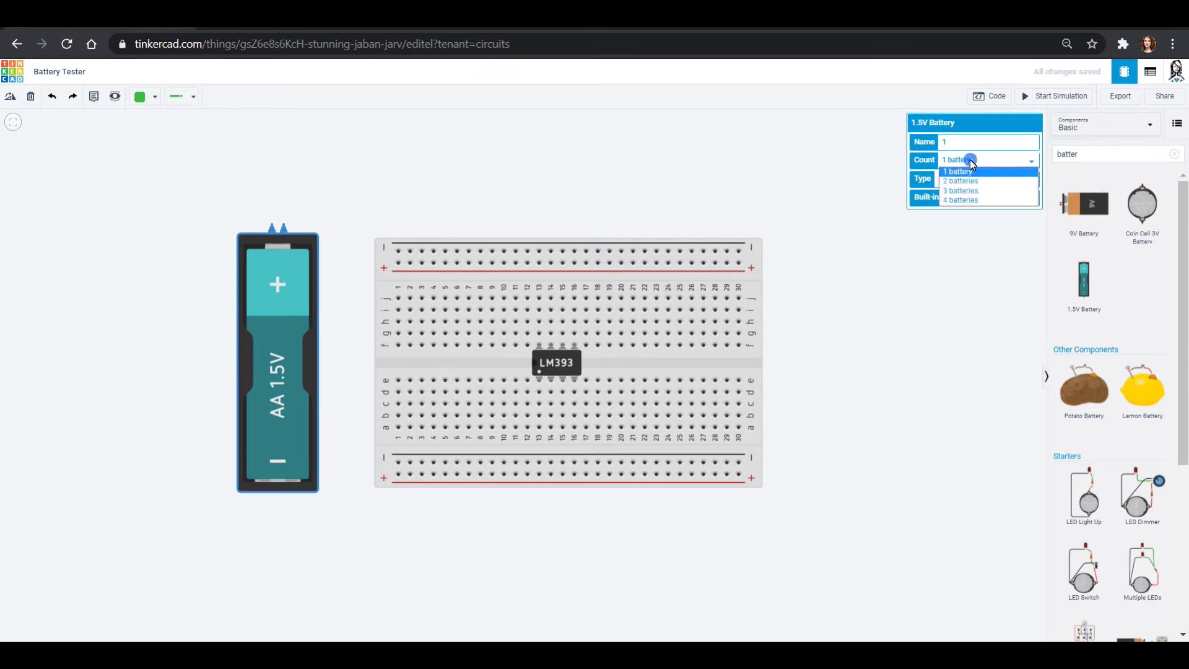
left_click(970, 200)
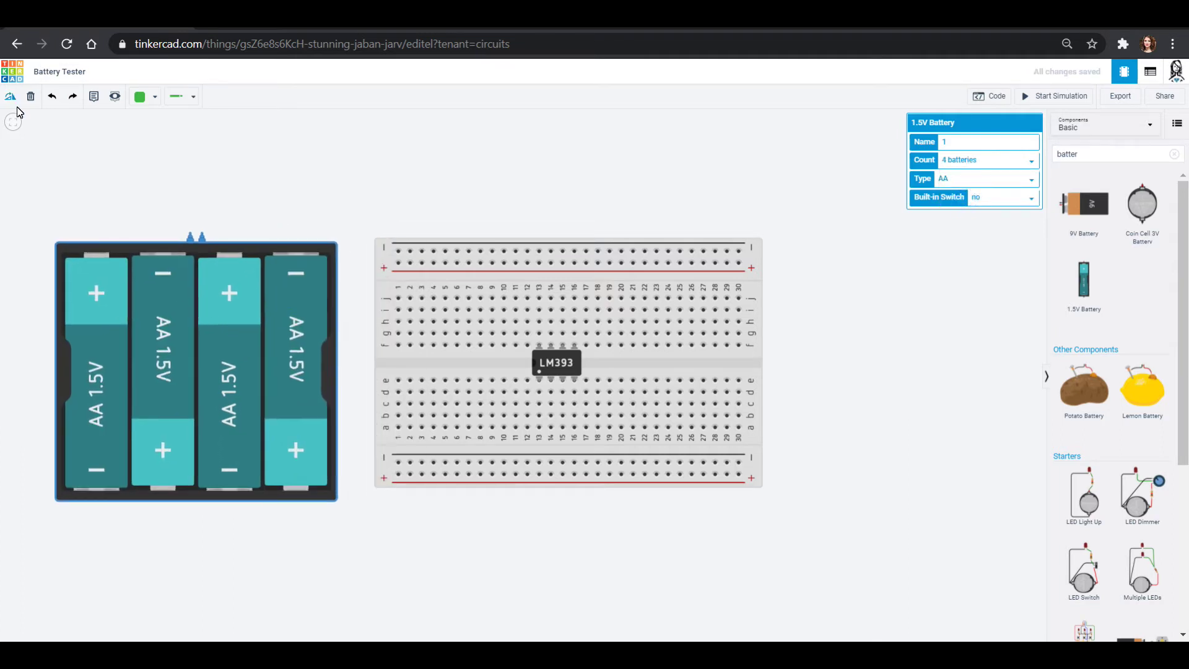
left_click(202, 236)
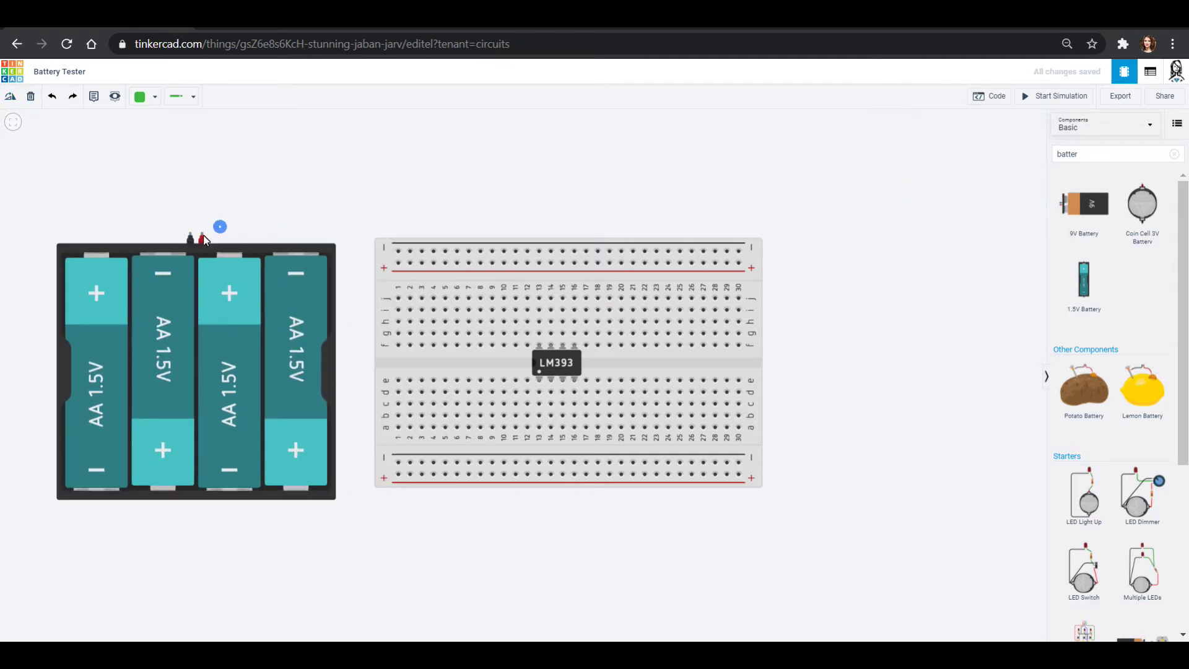
- Run a red wire from the pack's positive terminal to the top + rail
left_click(344, 234)
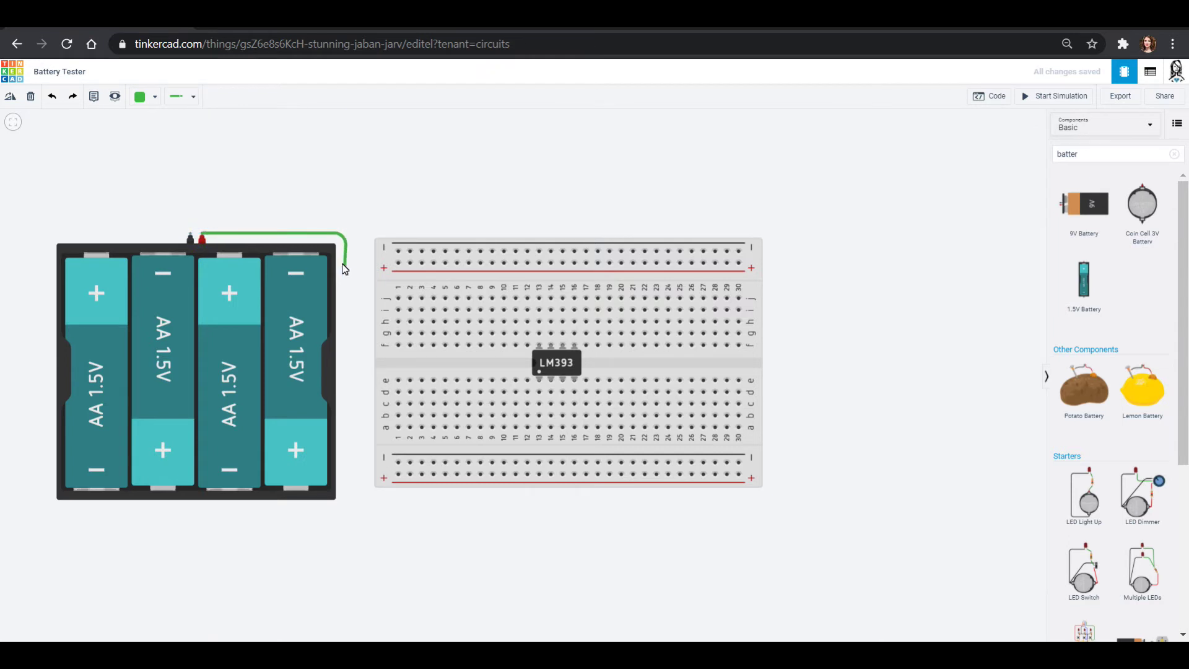
left_click(347, 266)
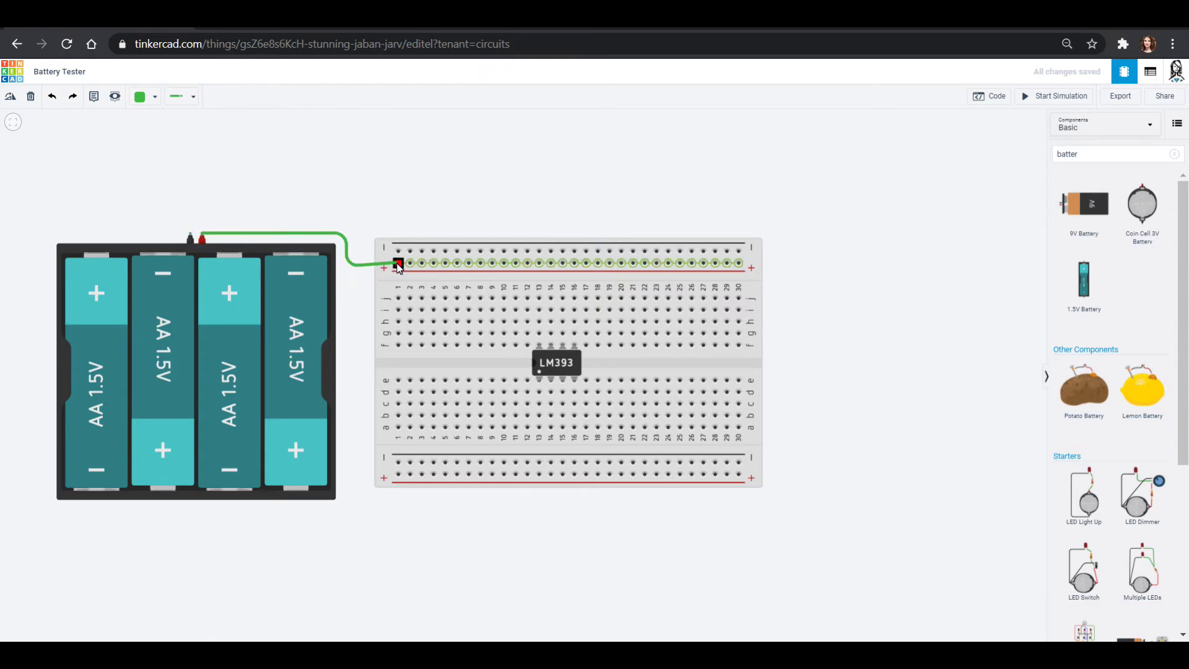
left_click(398, 262)
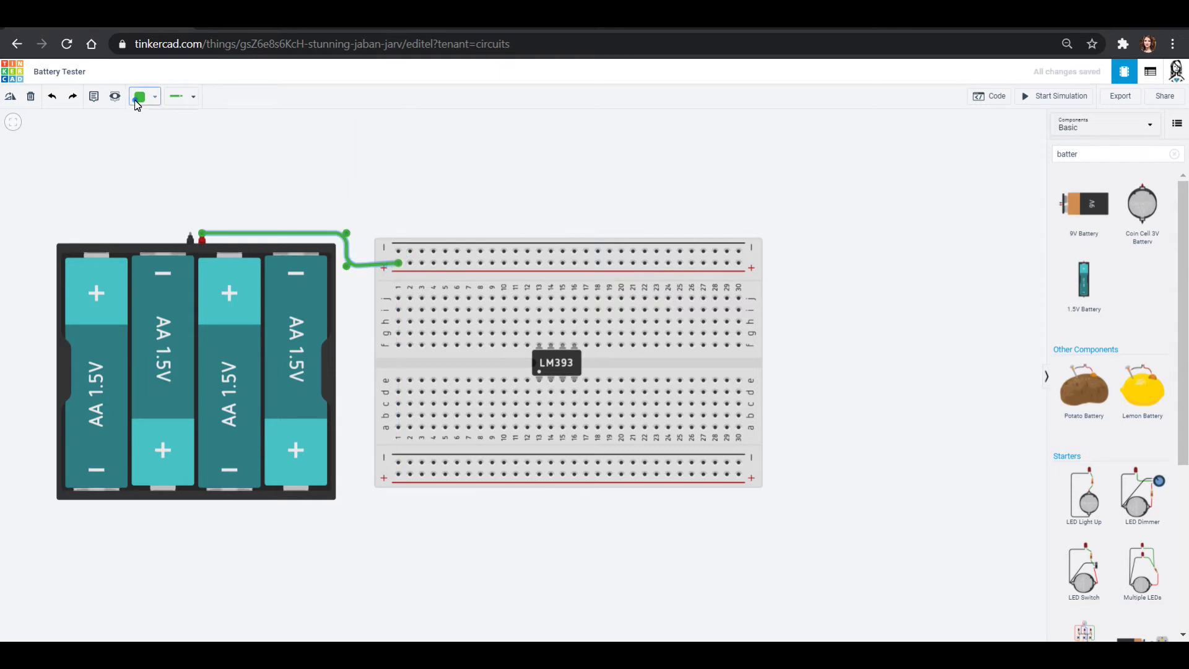
left_click(143, 96)
left_click(176, 151)
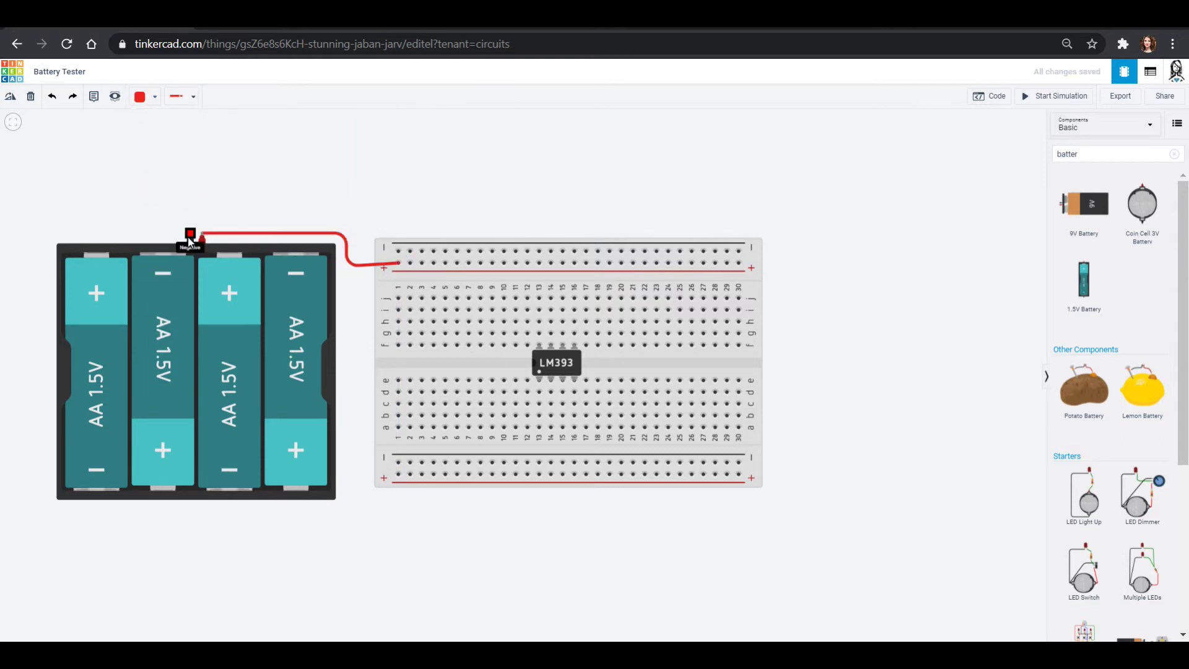
- Run a black wire from the pack's negative terminal to the top − rail
left_click(190, 238)
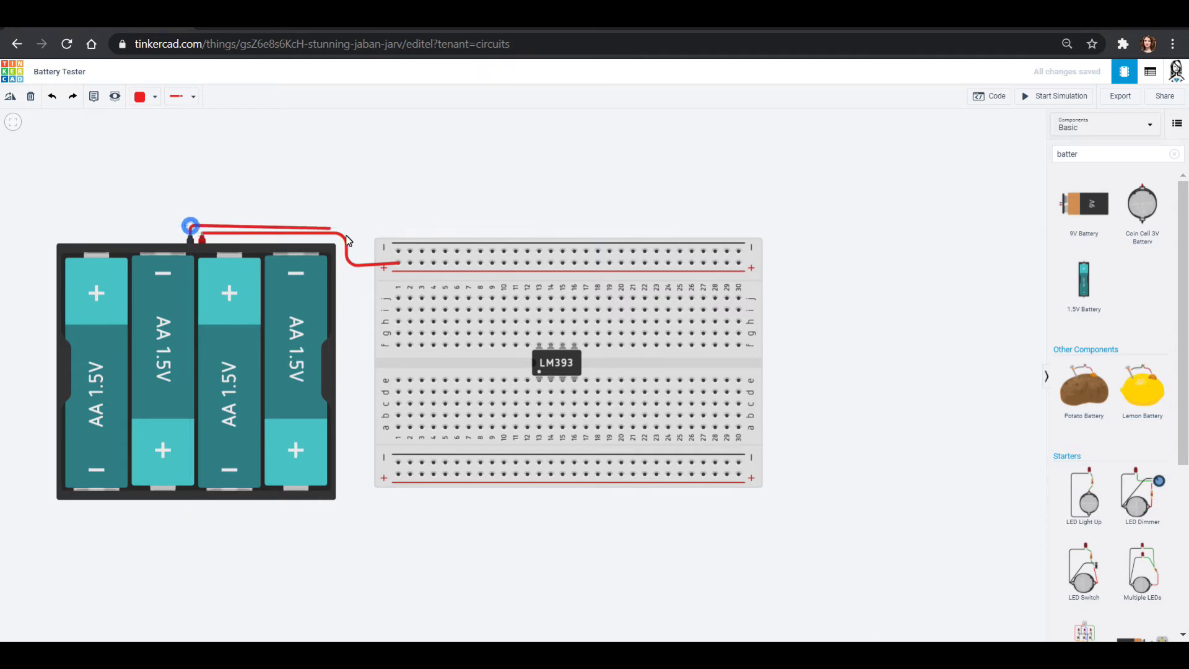
left_click(398, 225)
left_click(399, 251)
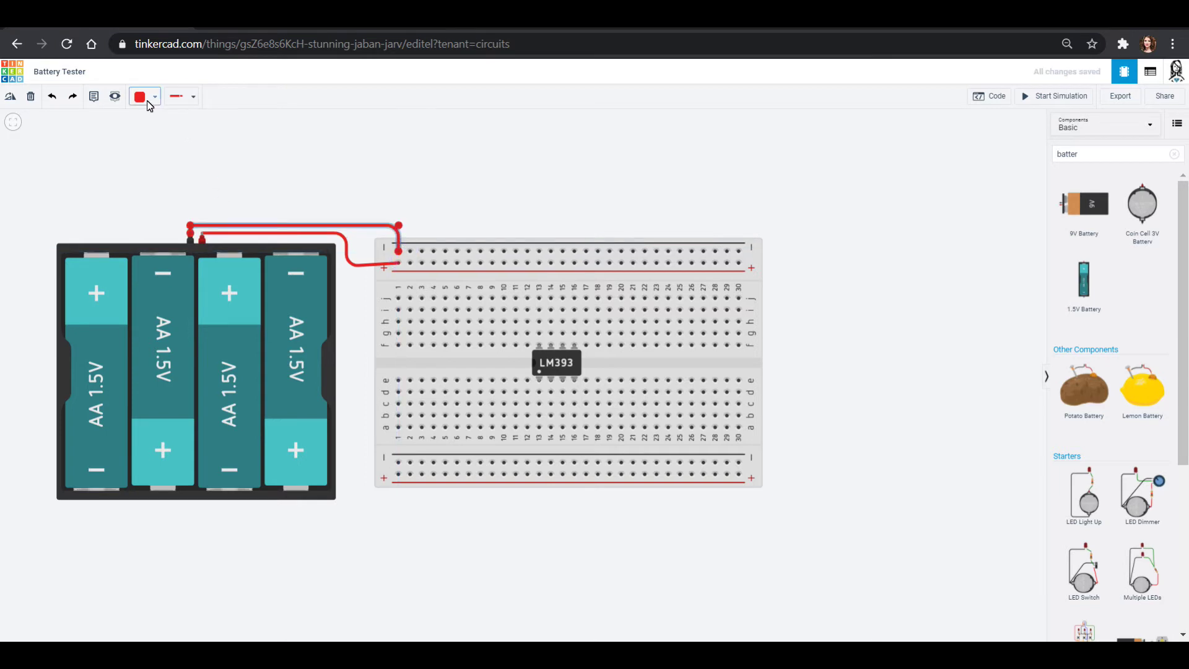
left_click(142, 96)
left_click(164, 124)
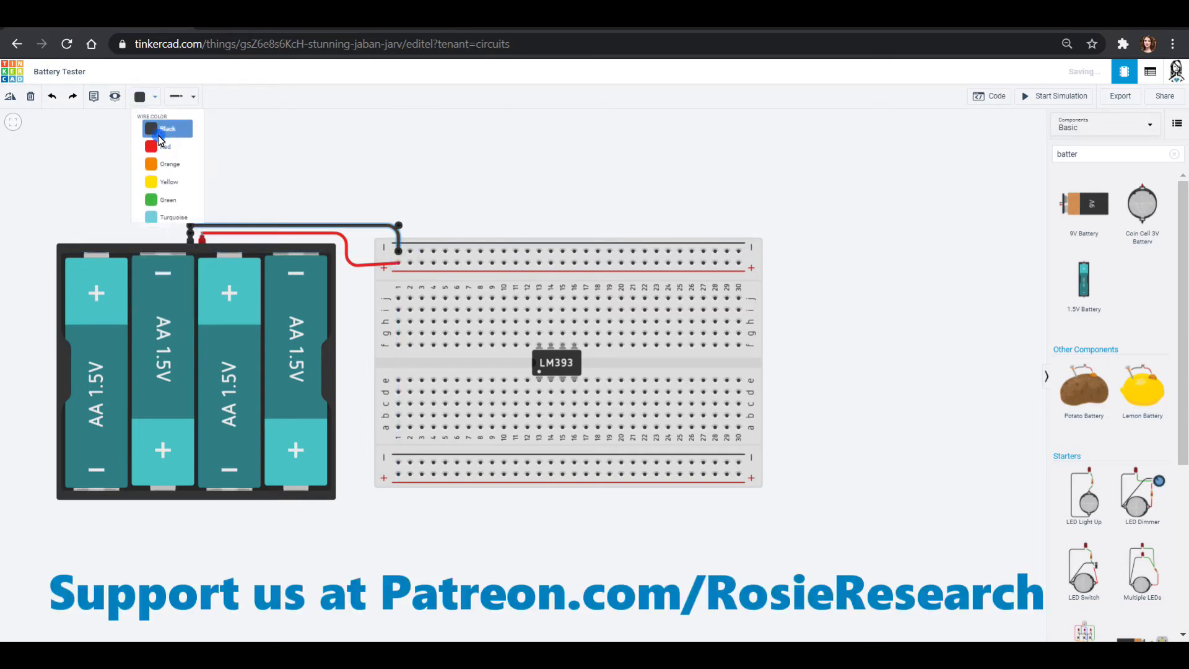
left_click(437, 215)
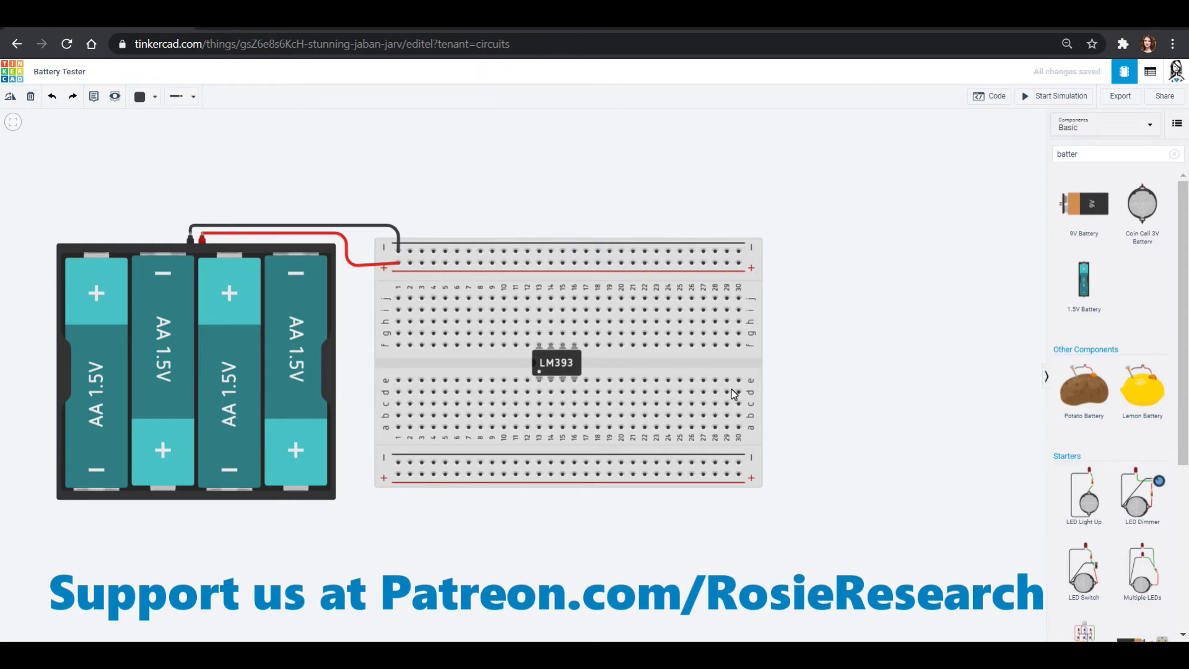
- Link the top − rail and the LM393's ground column to the bottom − rail
left_click(738, 251)
left_click(738, 462)
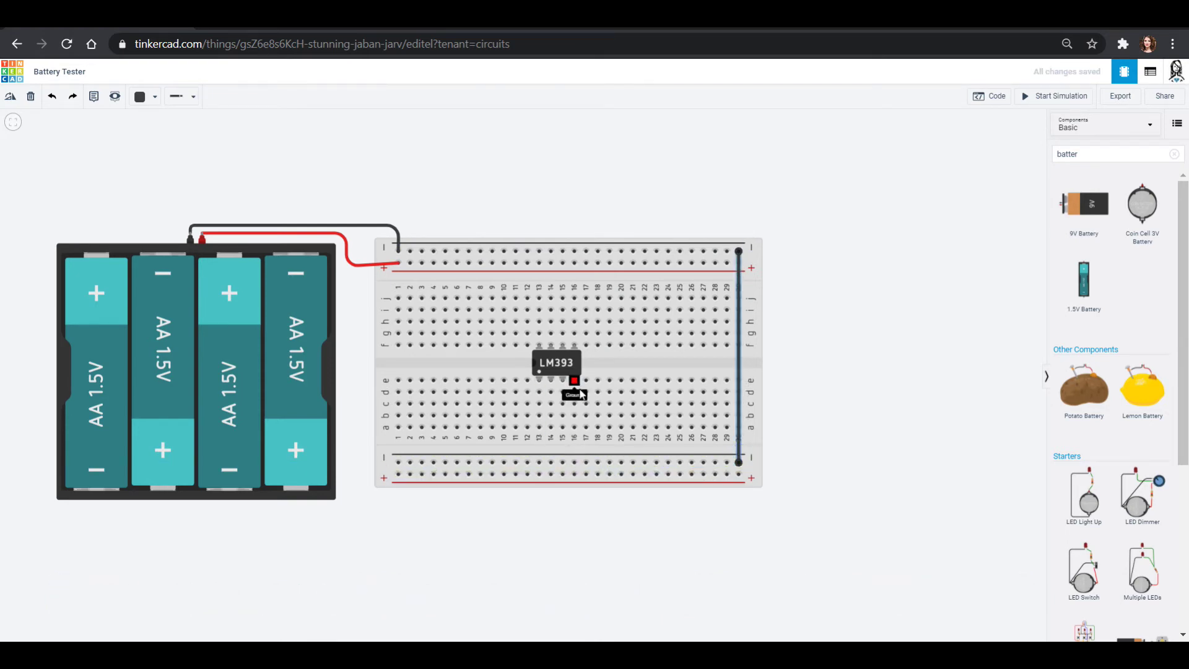
left_click(574, 427)
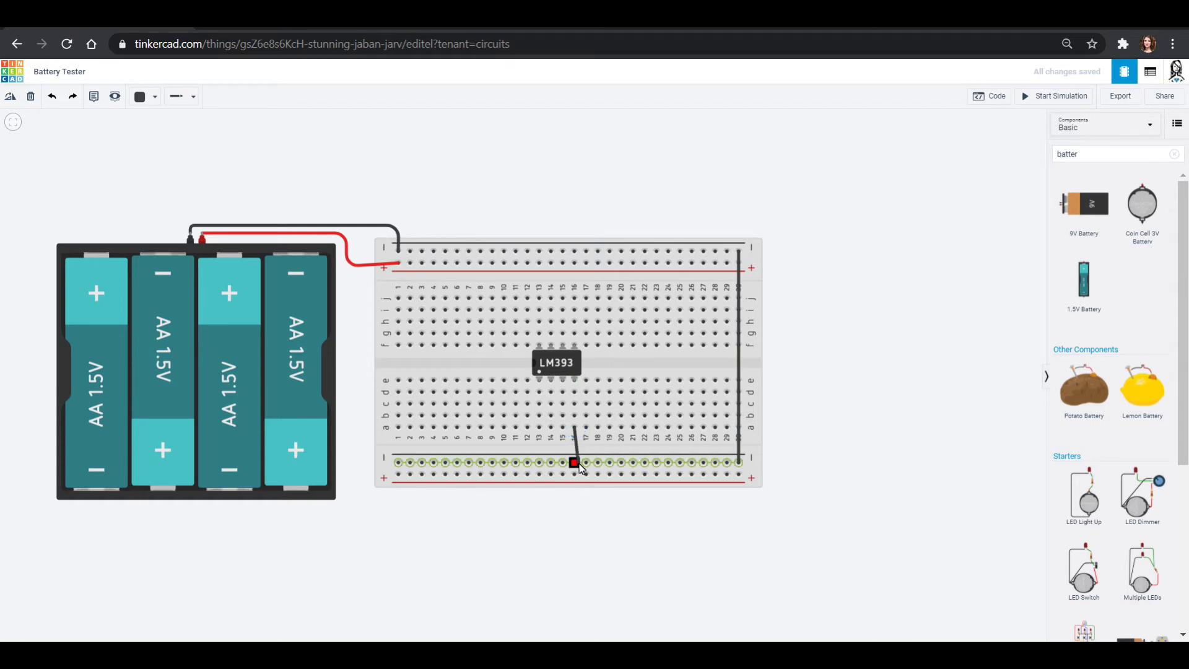
left_click(574, 463)
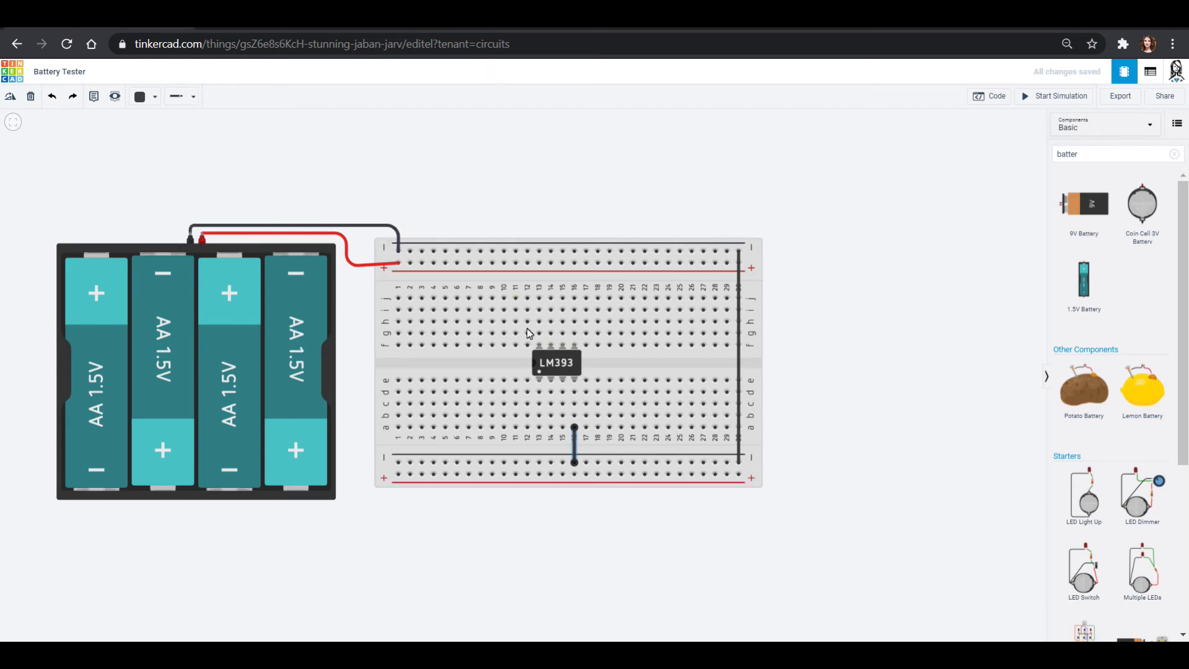
- Run a red wire from the LM393's column up to the top + rail
left_click(539, 298)
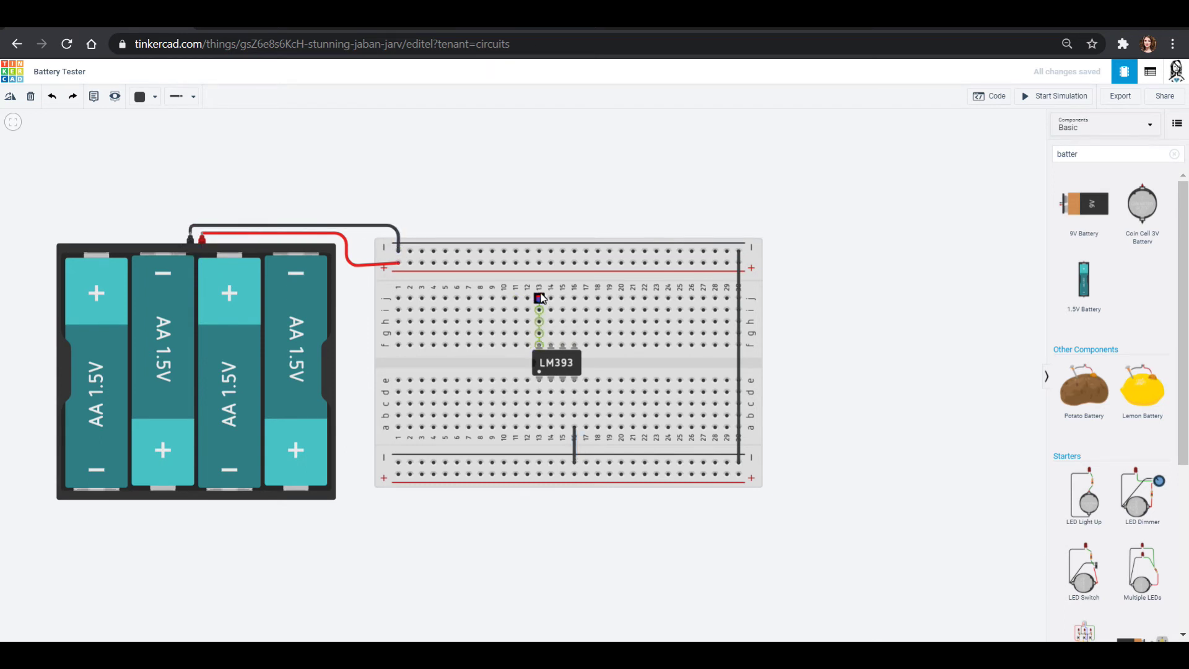
left_click(539, 263)
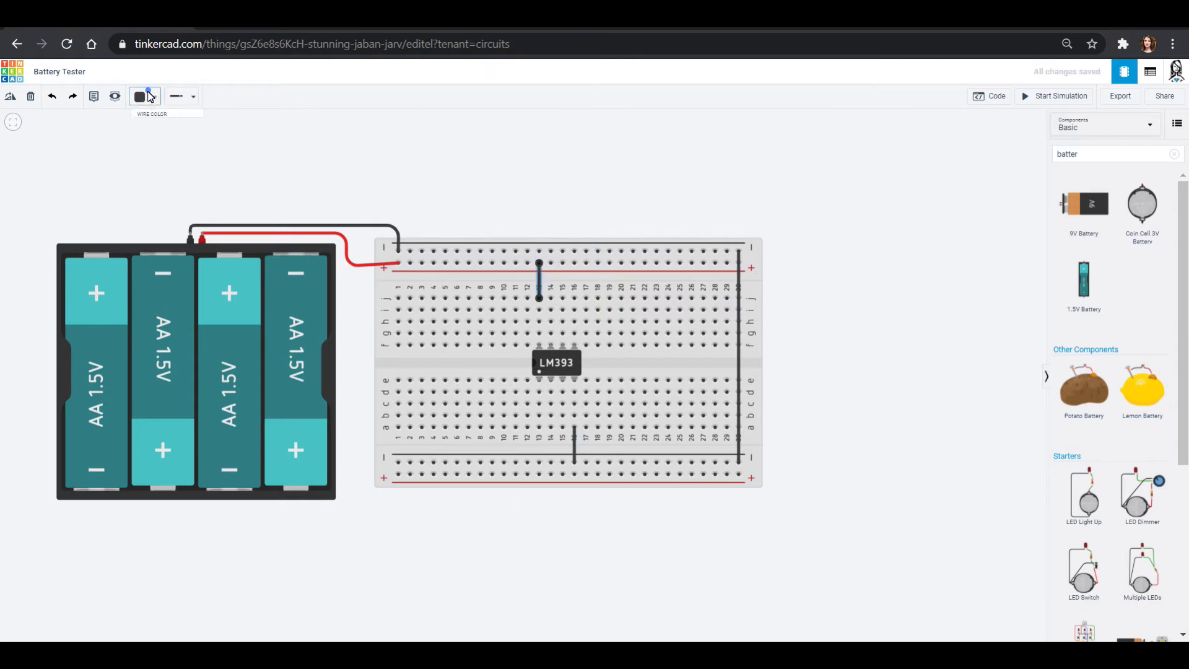
left_click(148, 94)
left_click(162, 147)
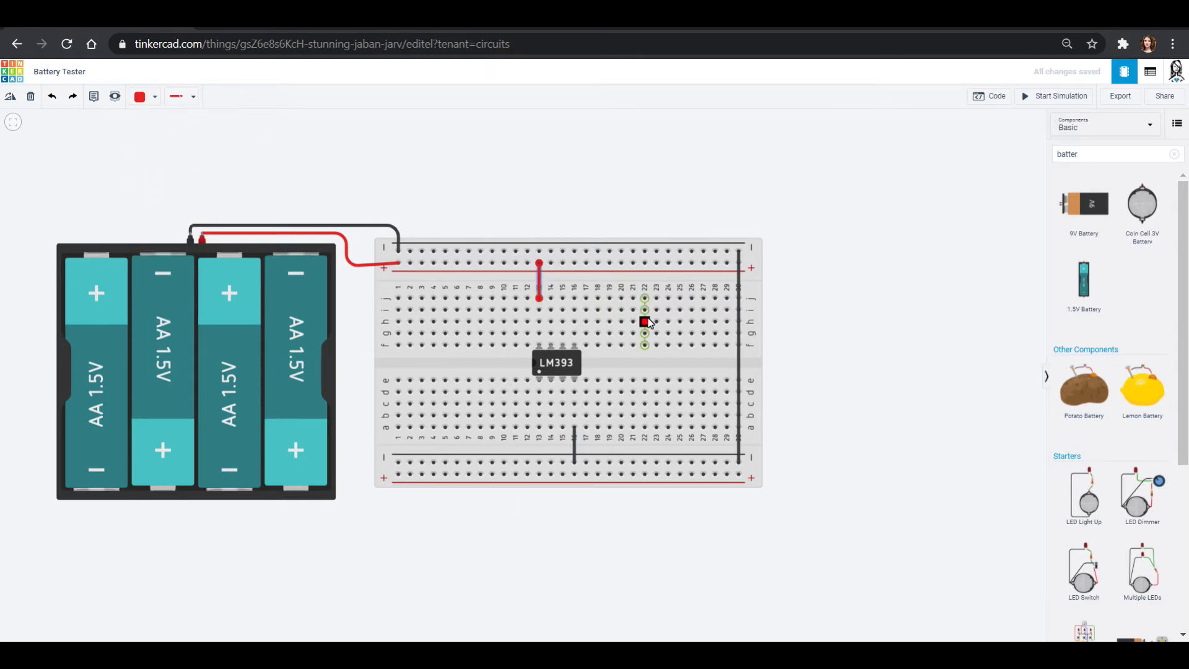
left_click(844, 323)
- Place an LED near column 25 and run a turquoise wire from the LM393 to column 24
left_click(1172, 154)
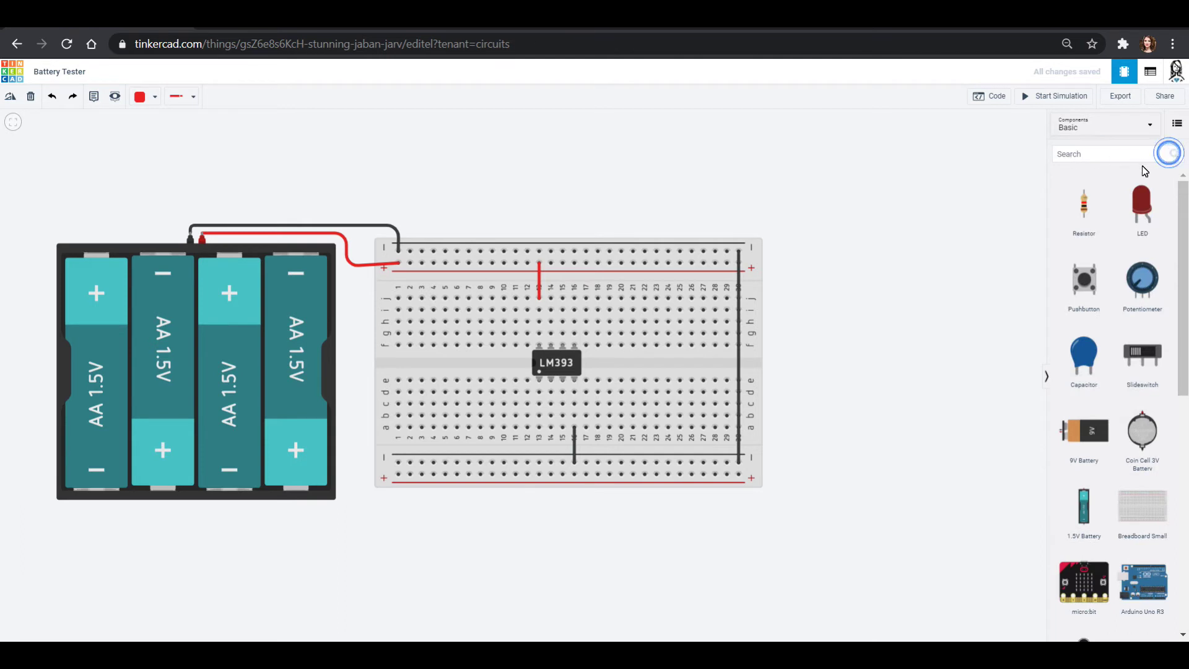
left_click_drag(1141, 198, 670, 326)
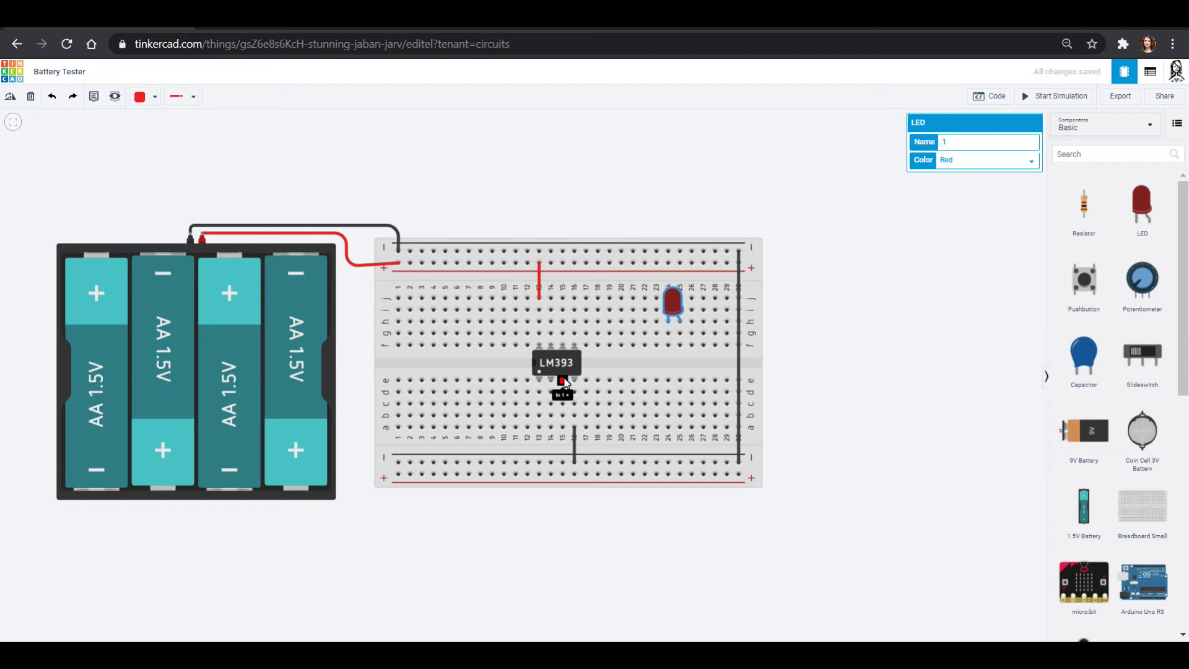
left_click(538, 403)
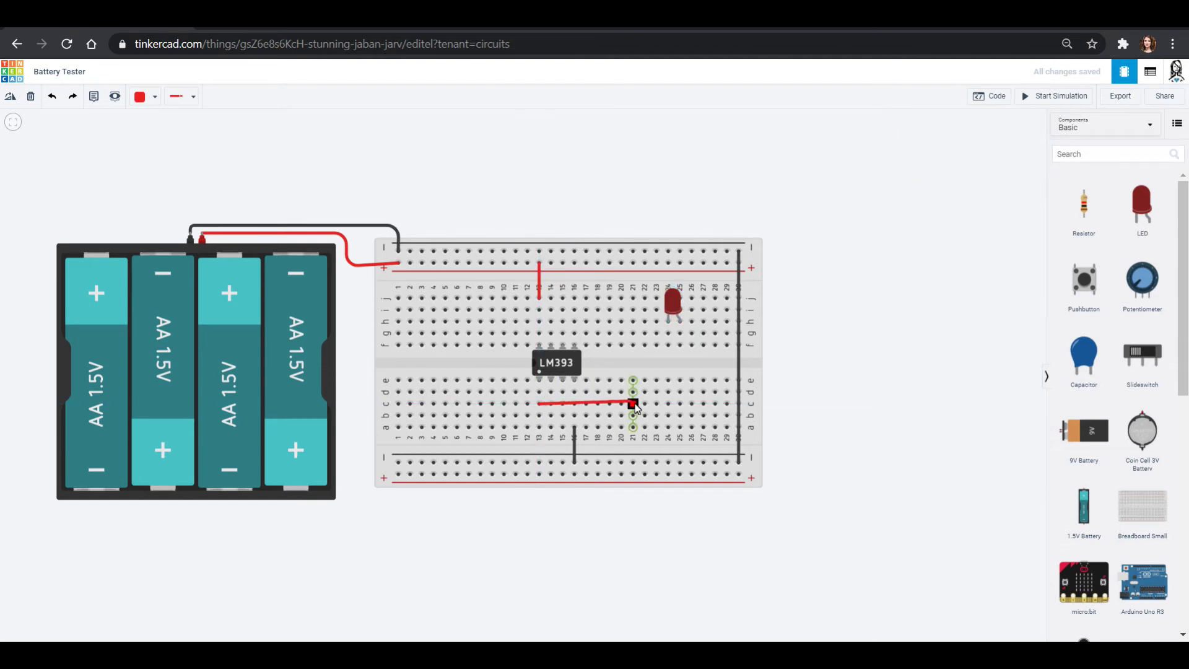
left_click(668, 403)
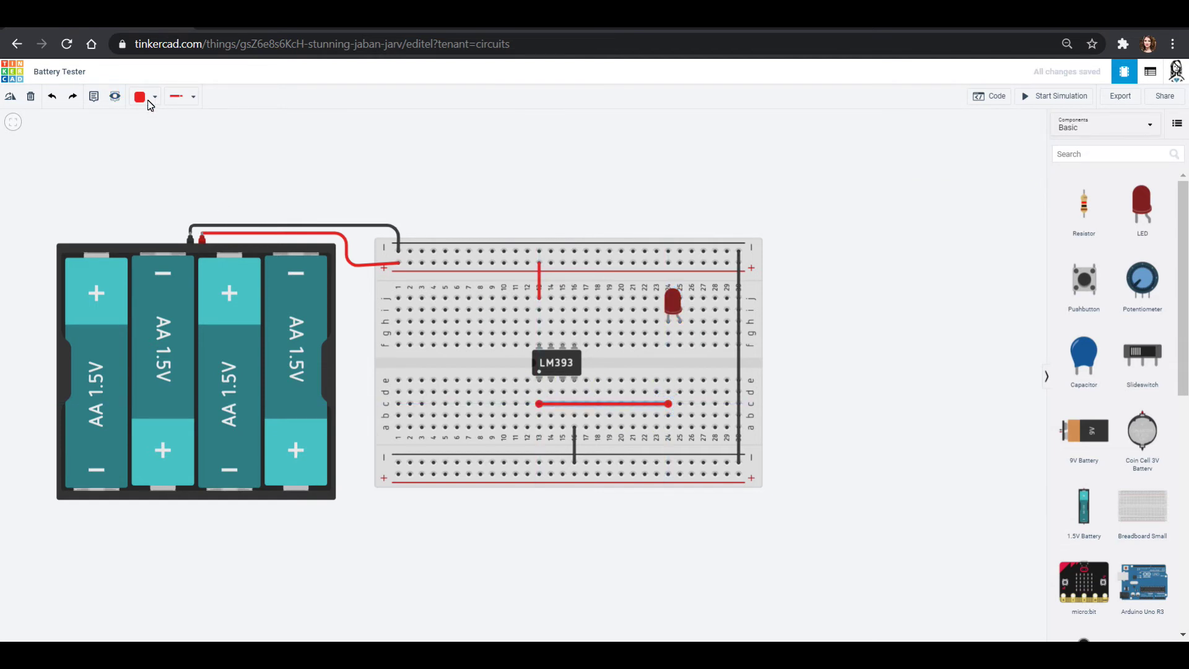
left_click(149, 103)
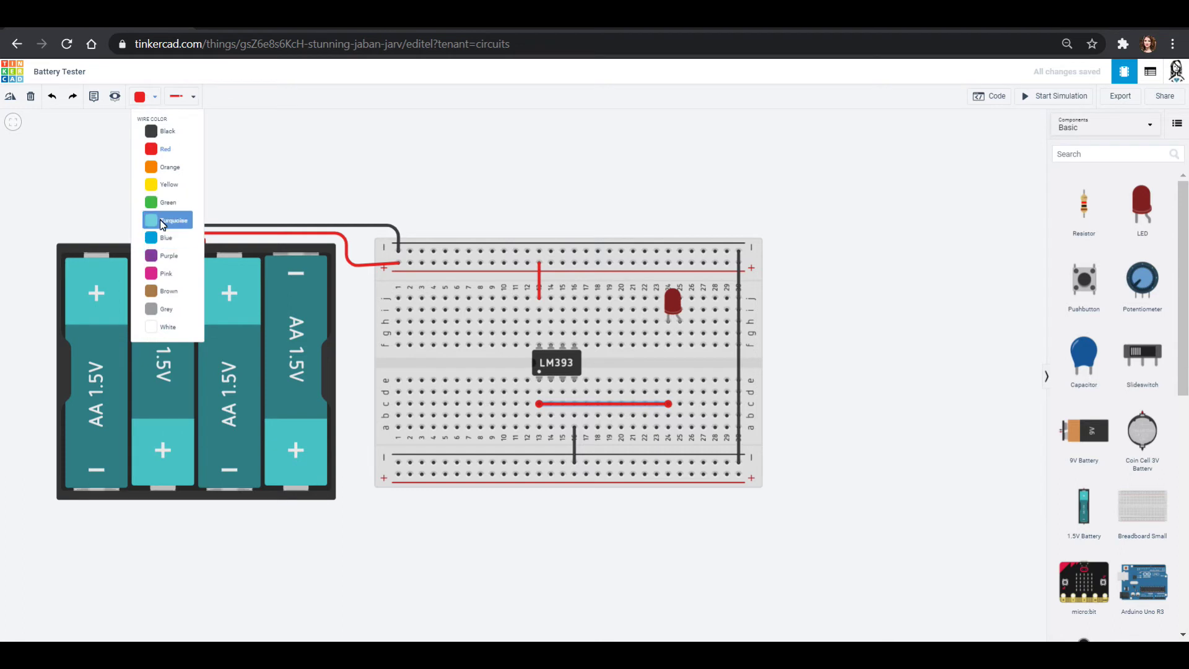
left_click(161, 221)
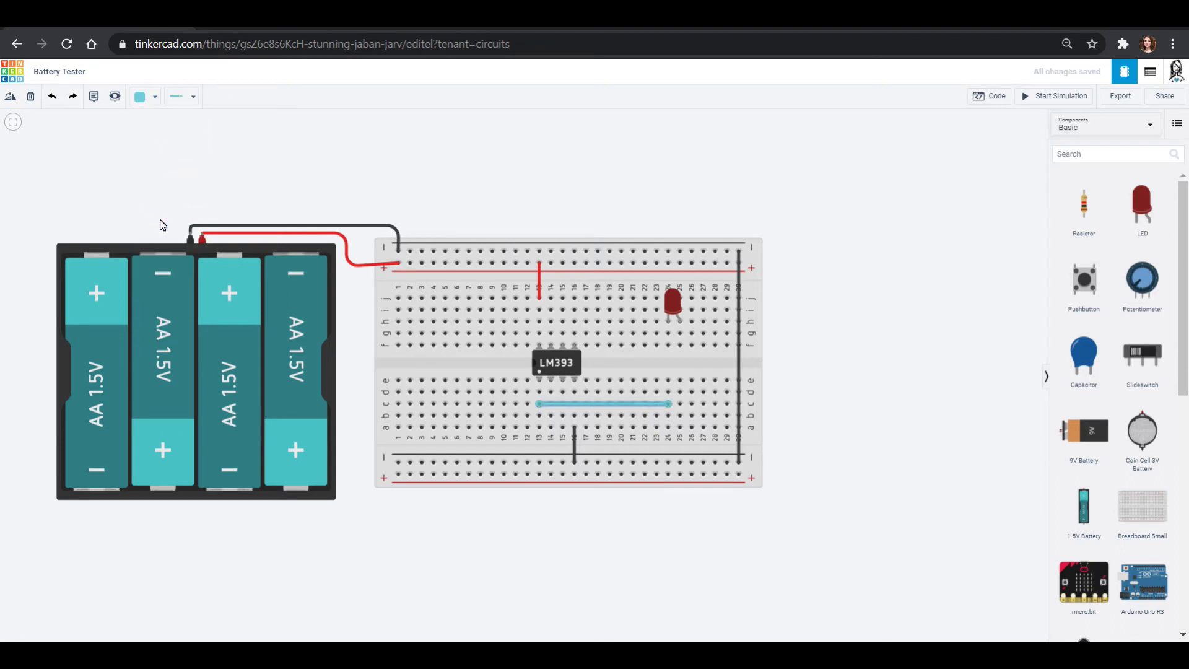
- Jumper e24 across the gap to f24 and place a resistor near column 27
left_click(670, 378)
left_click(668, 345)
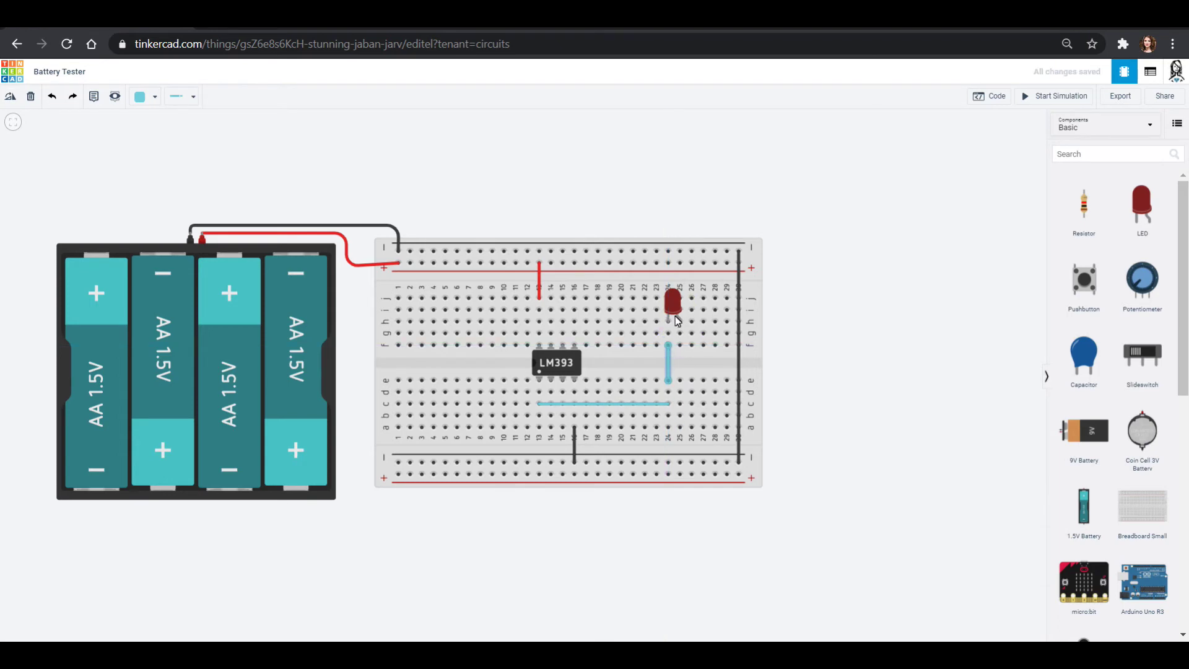
left_click_drag(1030, 212, 862, 323)
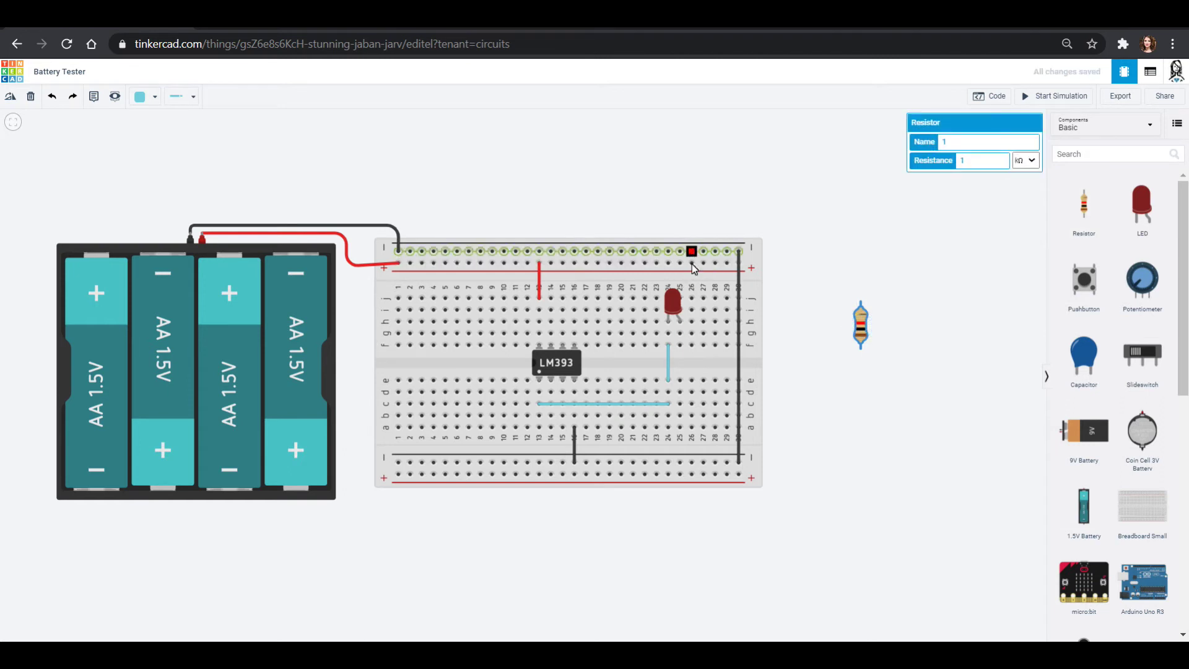
left_click_drag(868, 332, 693, 289)
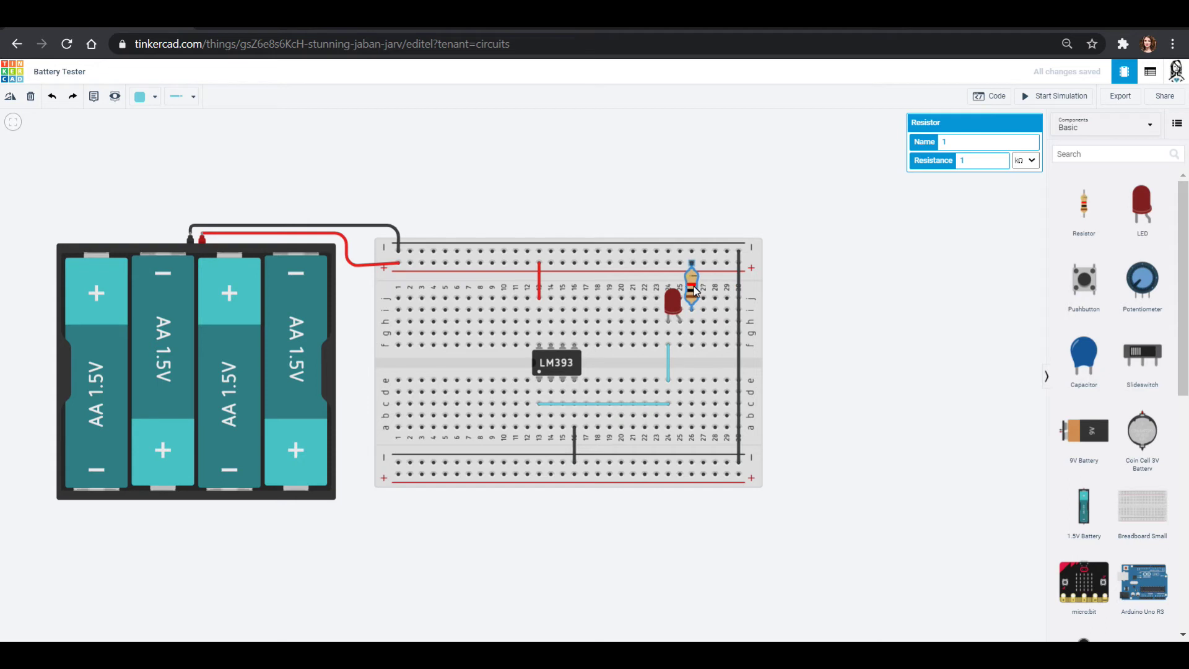
- Link the LED's column to the resistor with a short pink jumper and check the resistor's value
left_click(680, 333)
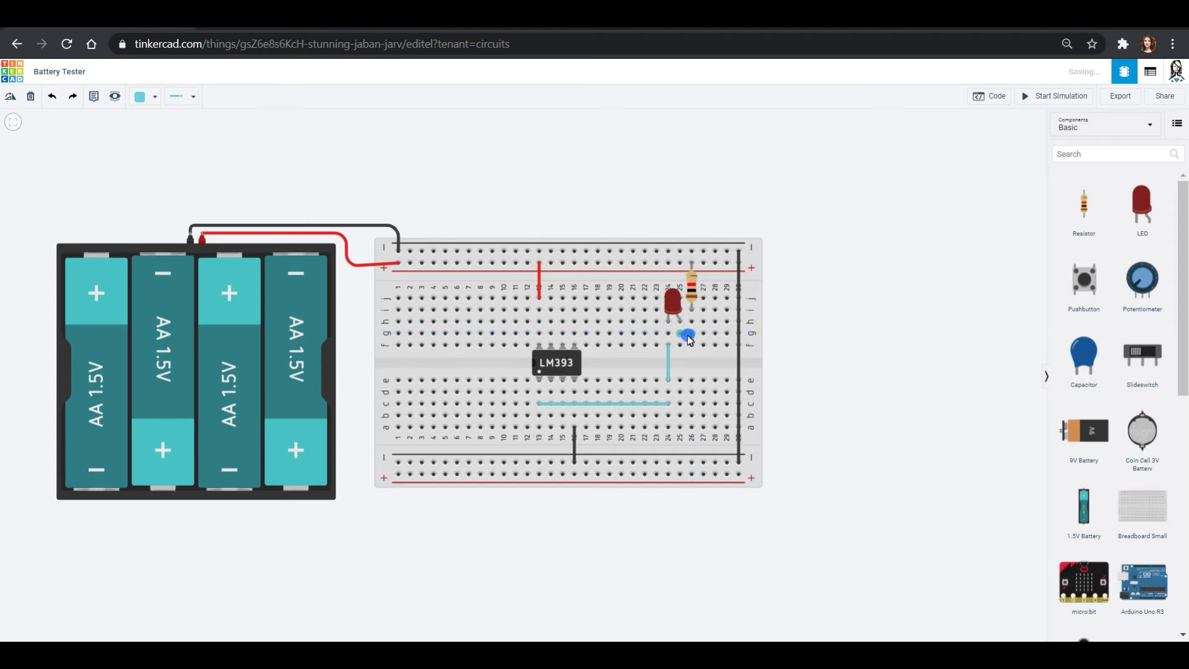
left_click(692, 333)
left_click(141, 97)
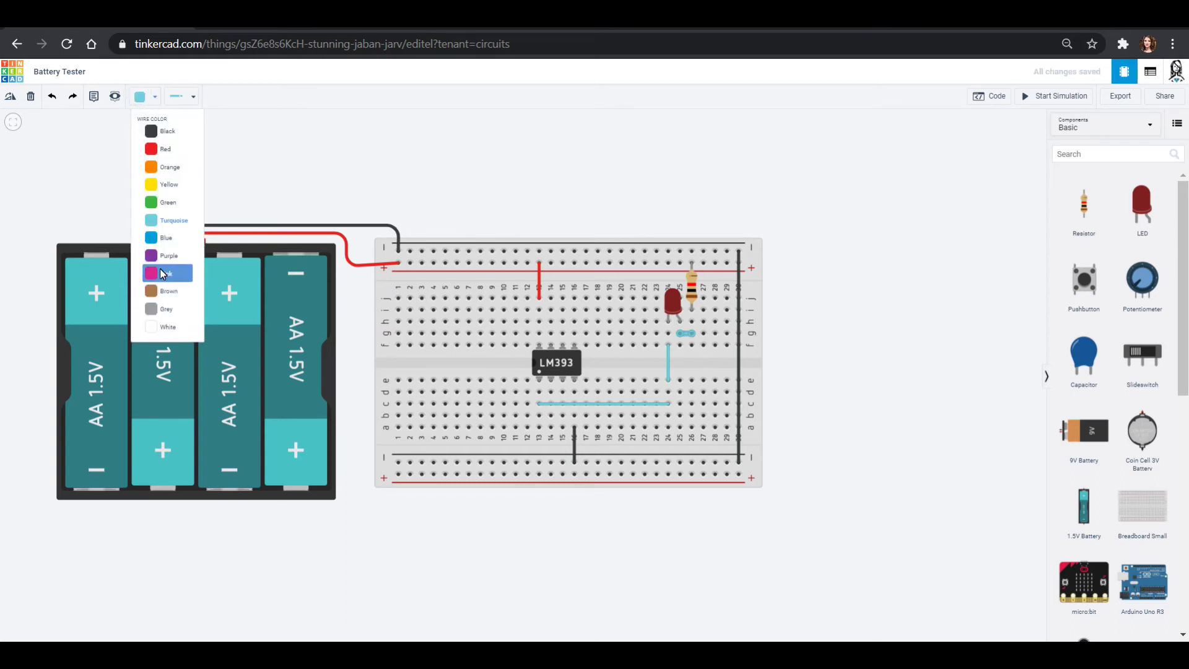
left_click(162, 273)
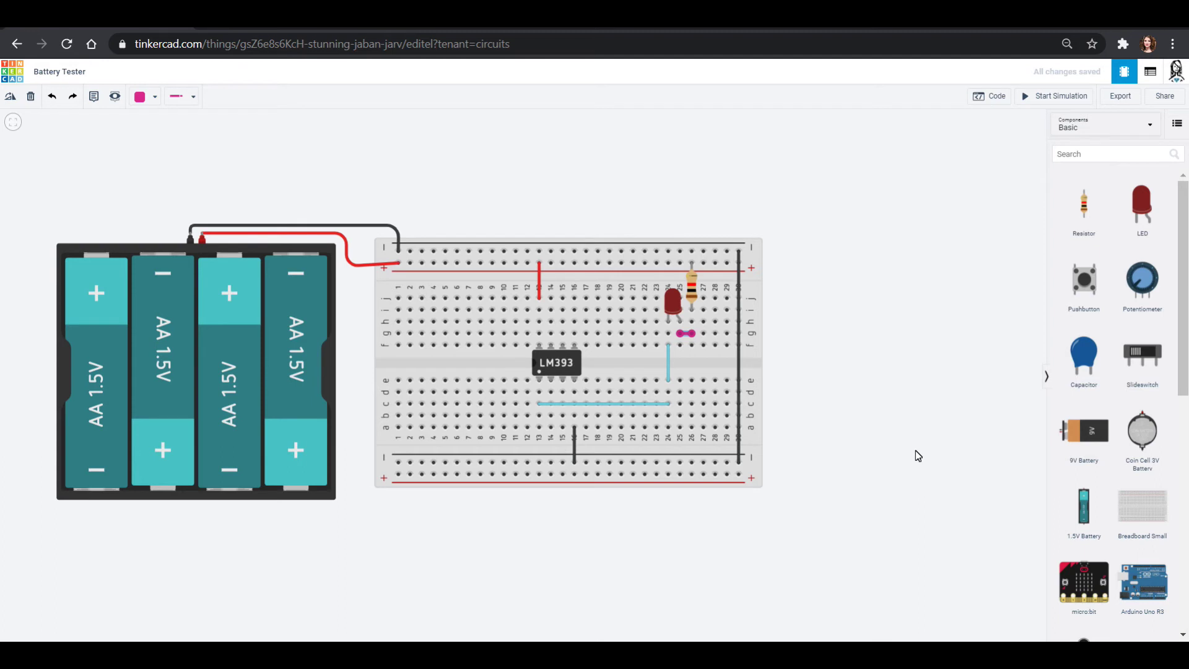
left_click(849, 354)
left_click(690, 291)
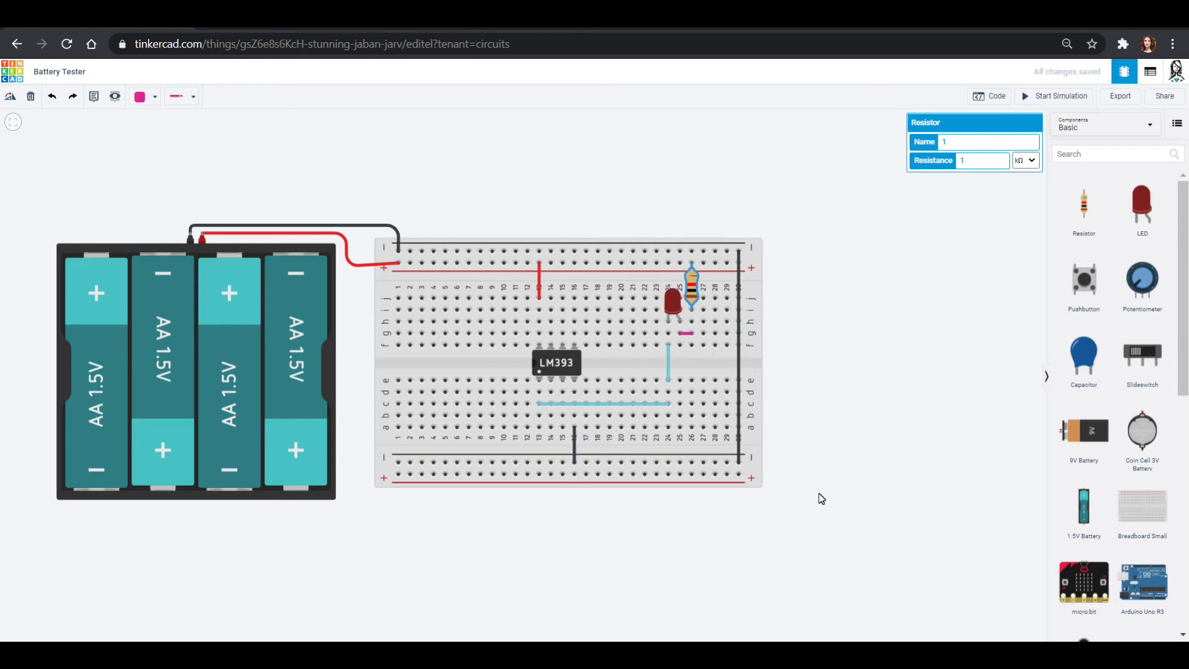
left_click_drag(675, 537, 759, 447)
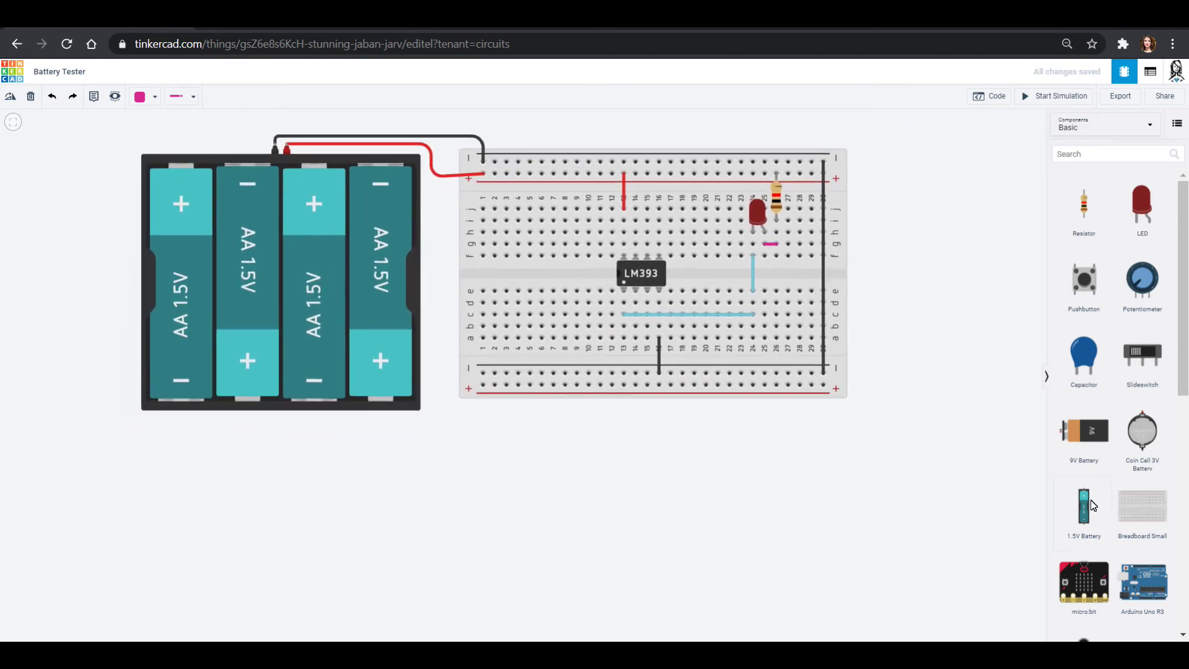
- Place a 2-battery 1.5V pack below the breadboard
left_click_drag(1082, 519, 748, 455)
left_click(1013, 165)
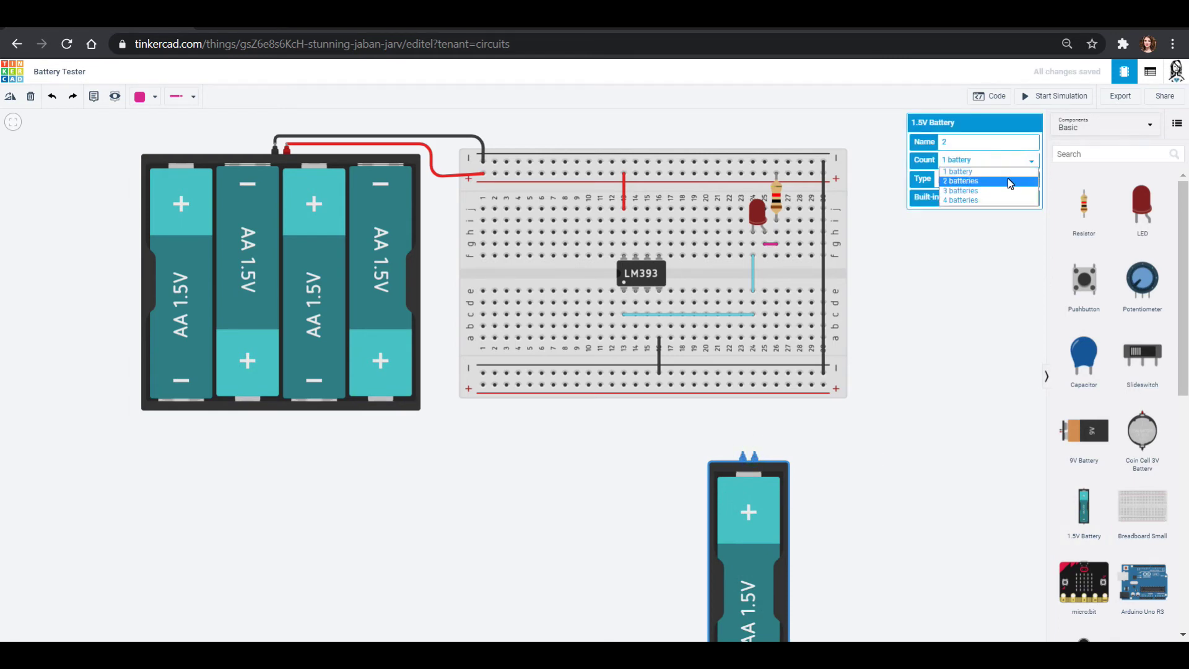
left_click(1008, 178)
left_click_drag(703, 553, 746, 553)
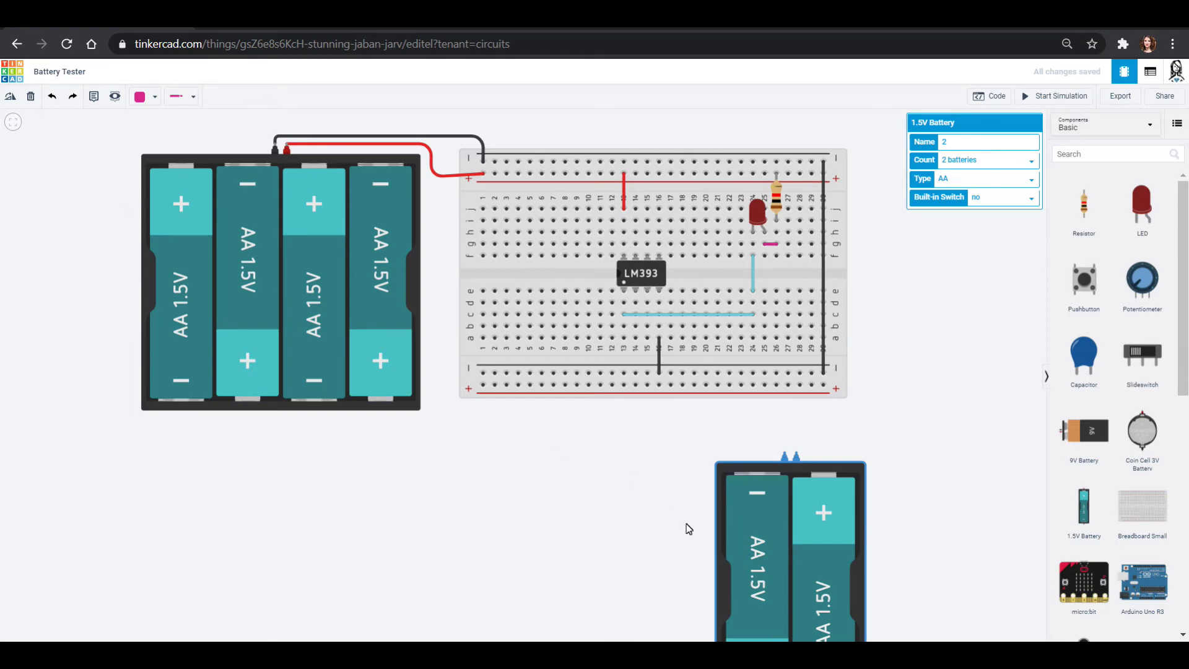
- Label the four-cell pack with a 'Power Supply' note
left_click(94, 96)
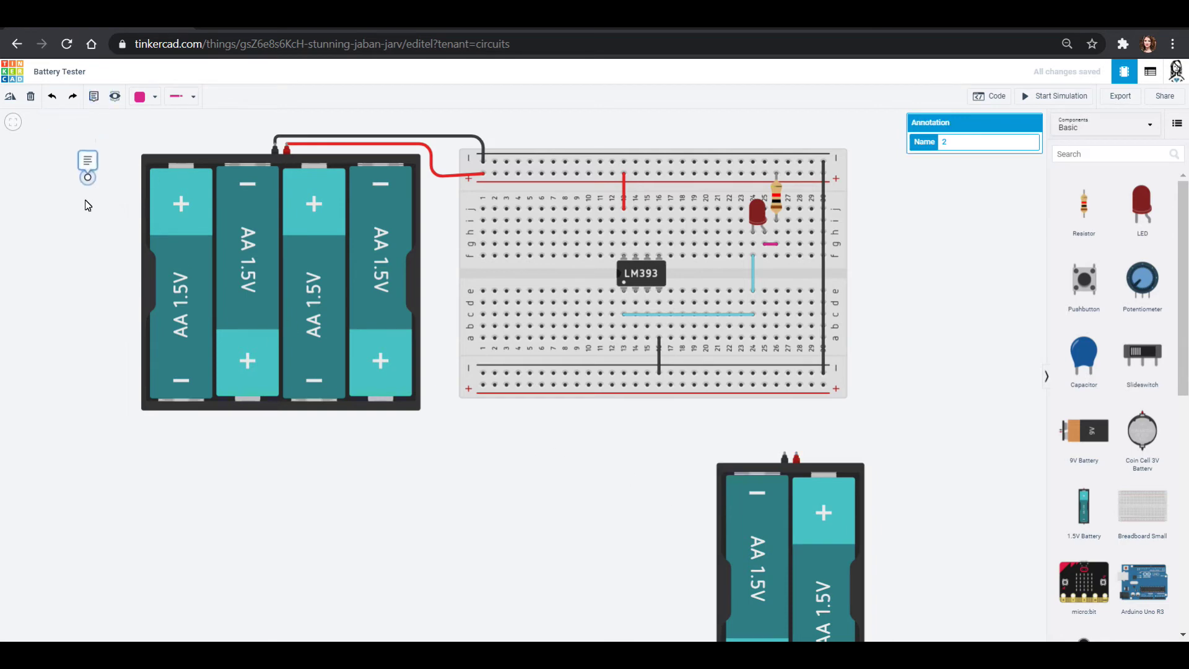
left_click(244, 455)
left_click(244, 454)
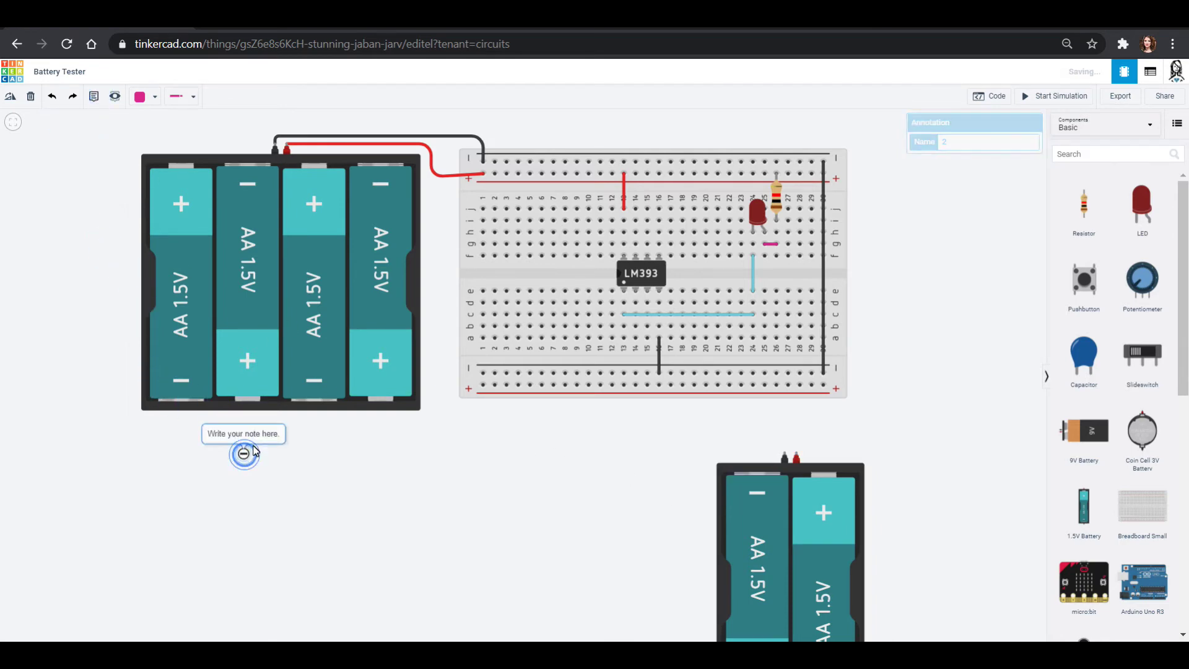
type("Po")
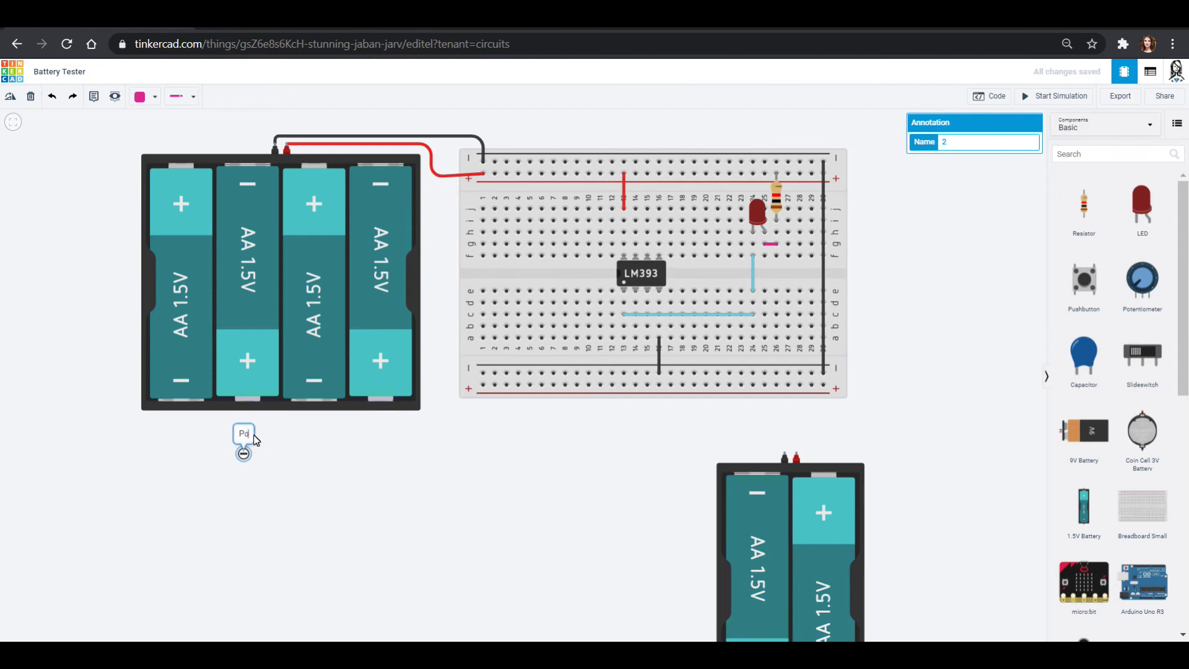
type("wer Supply")
left_click_drag(243, 457, 276, 294)
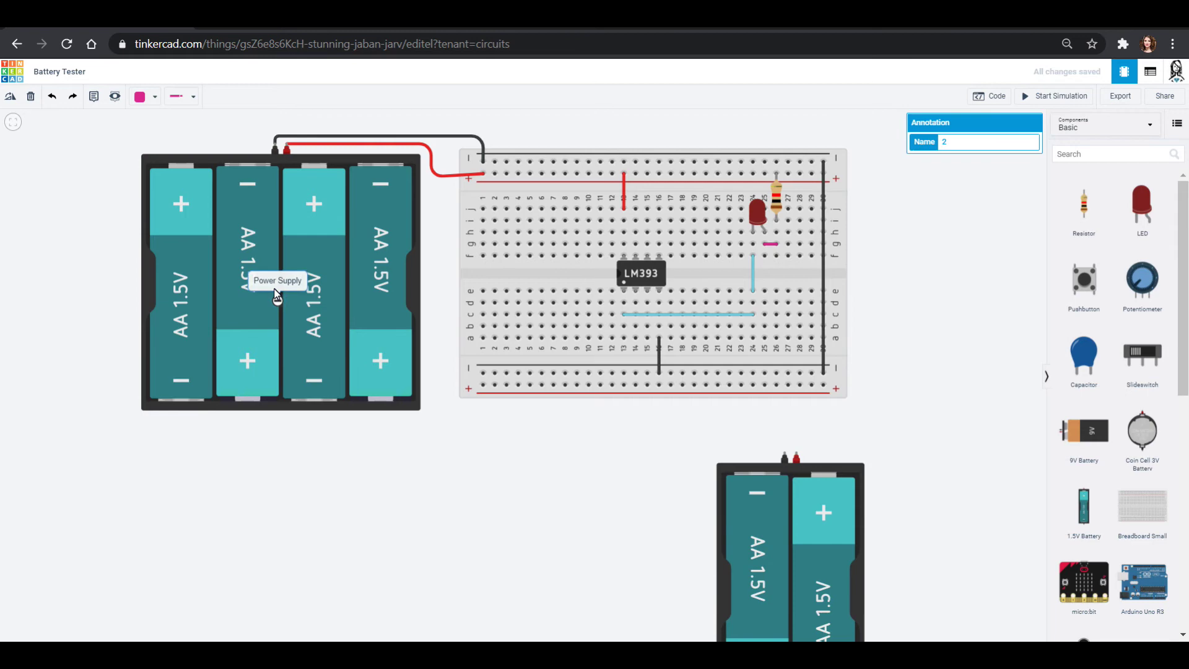
- Label the two-cell pack with a 'Reference Battery "Good Battery"' note
left_click(97, 98)
left_click(876, 467)
double_click(889, 457)
type("Reference Battery")
key("Return")
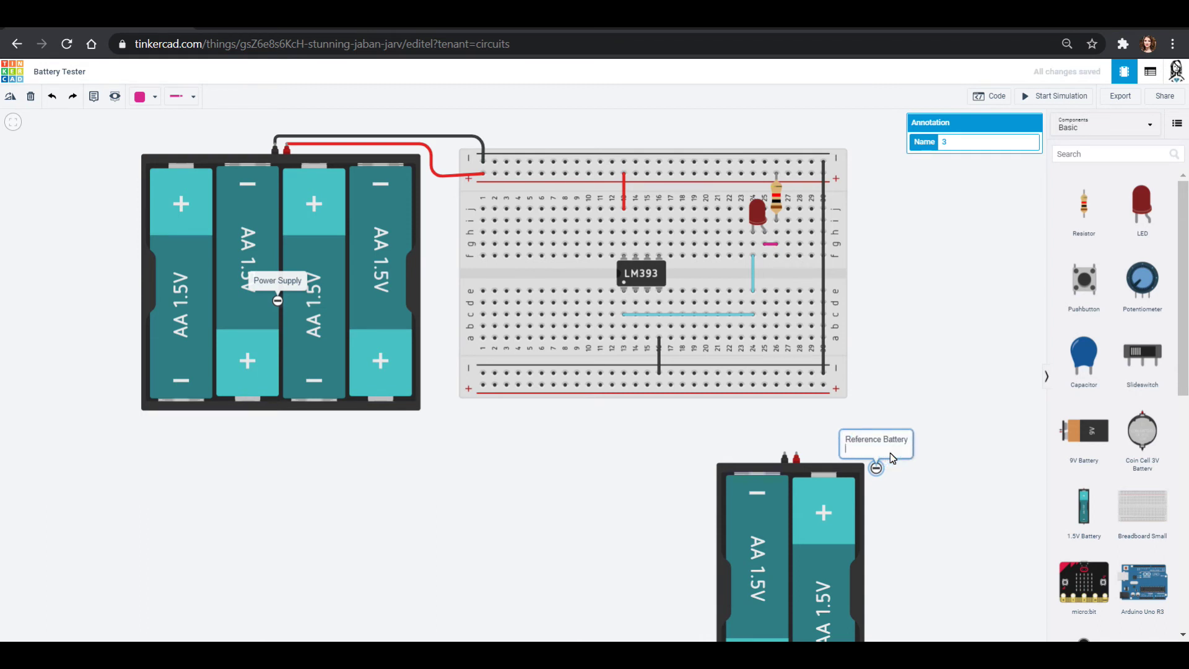
type("\"Good Battery")
left_click_drag(876, 468, 793, 592)
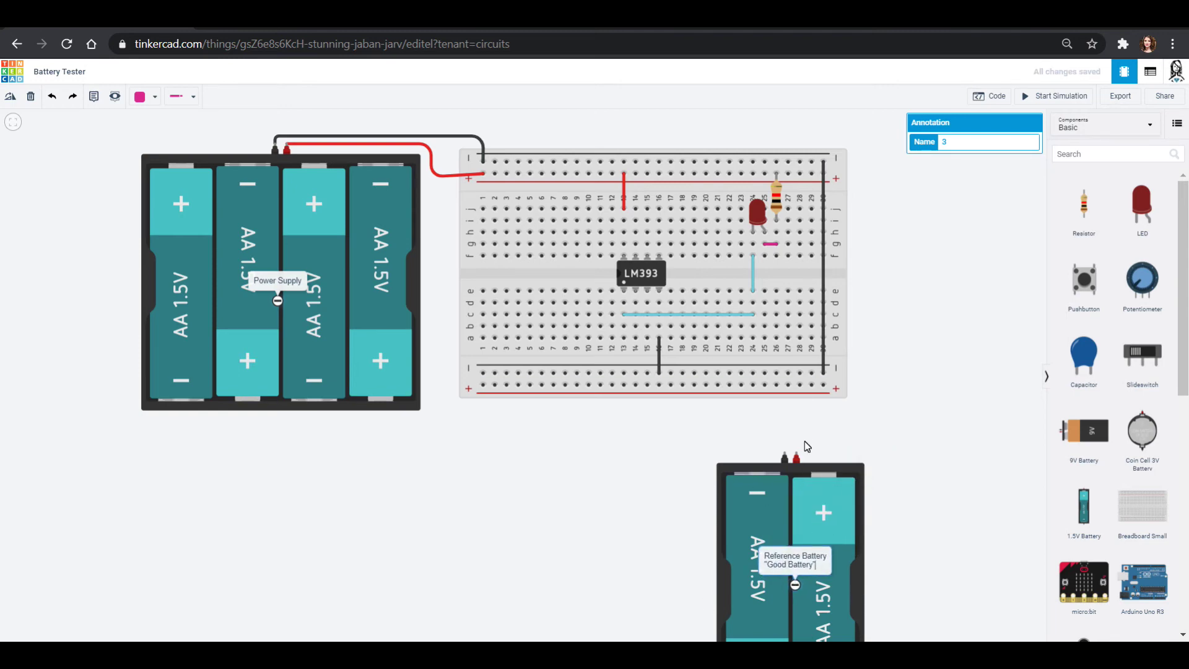
- Wire the reference battery's negative terminal to the bottom − rail in black
left_click(784, 456)
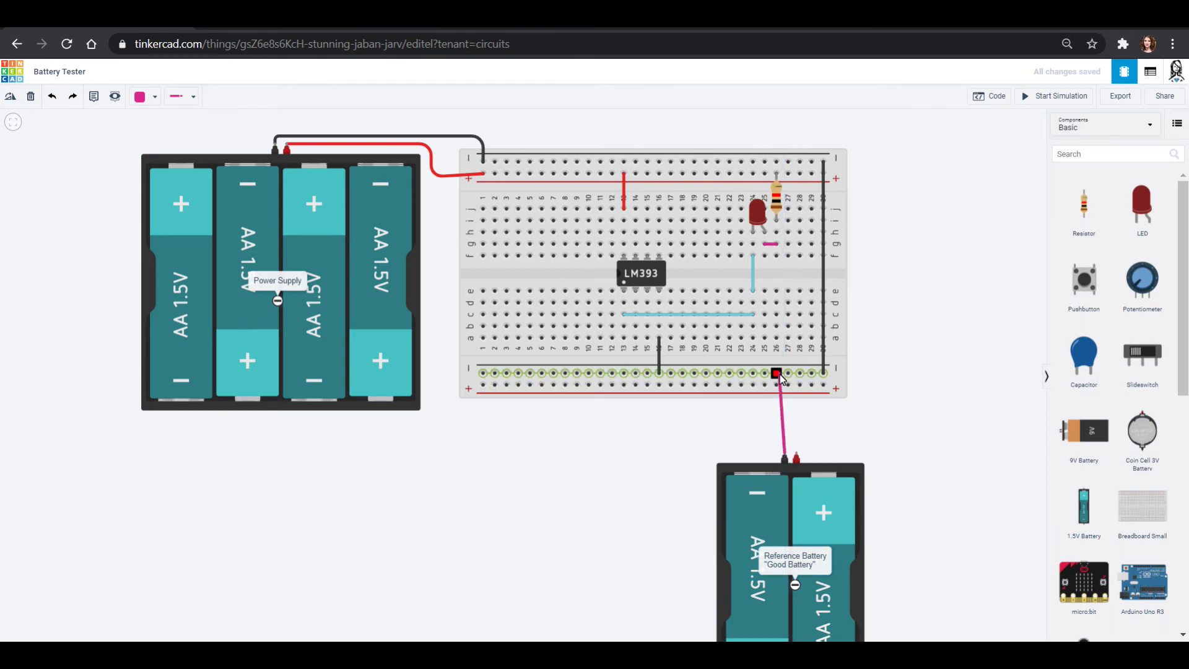
left_click(776, 372)
left_click(154, 97)
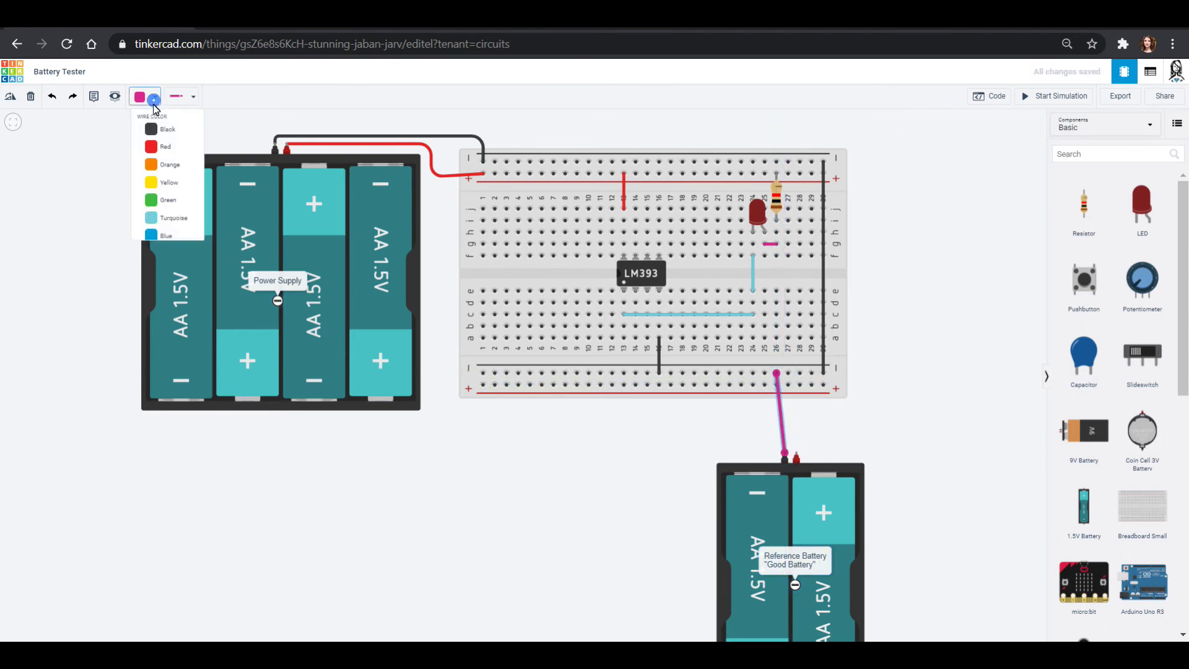
left_click(155, 128)
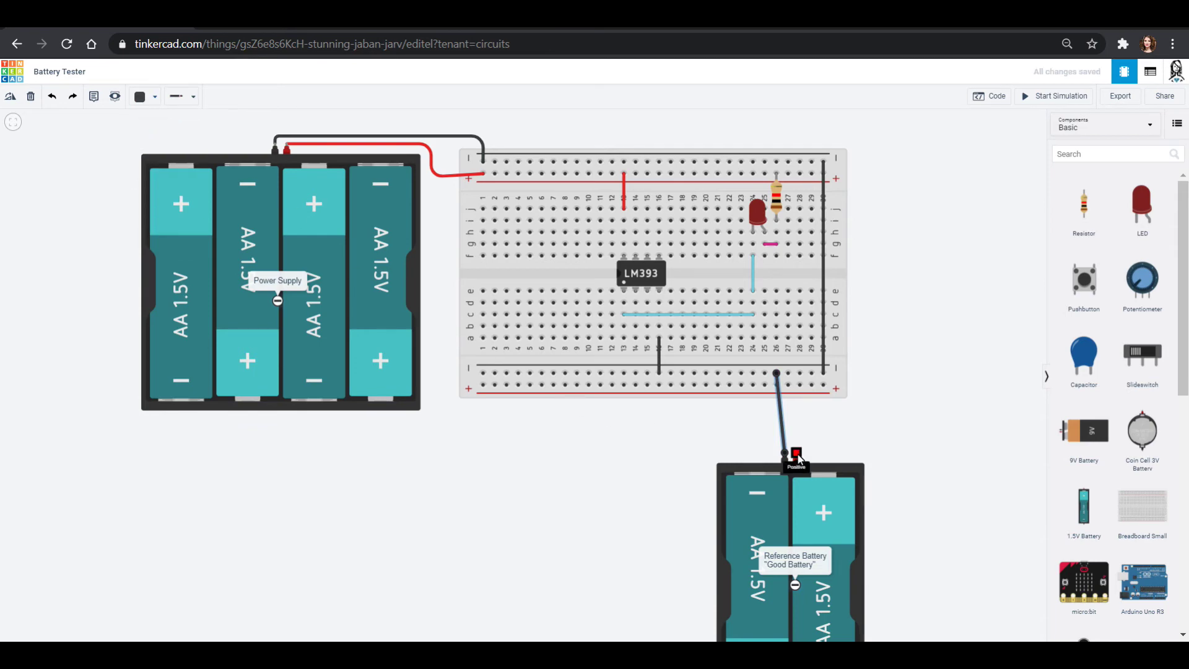
- Route a wire along row b to b28, then a yellow wire to the battery's + terminal
left_click(647, 339)
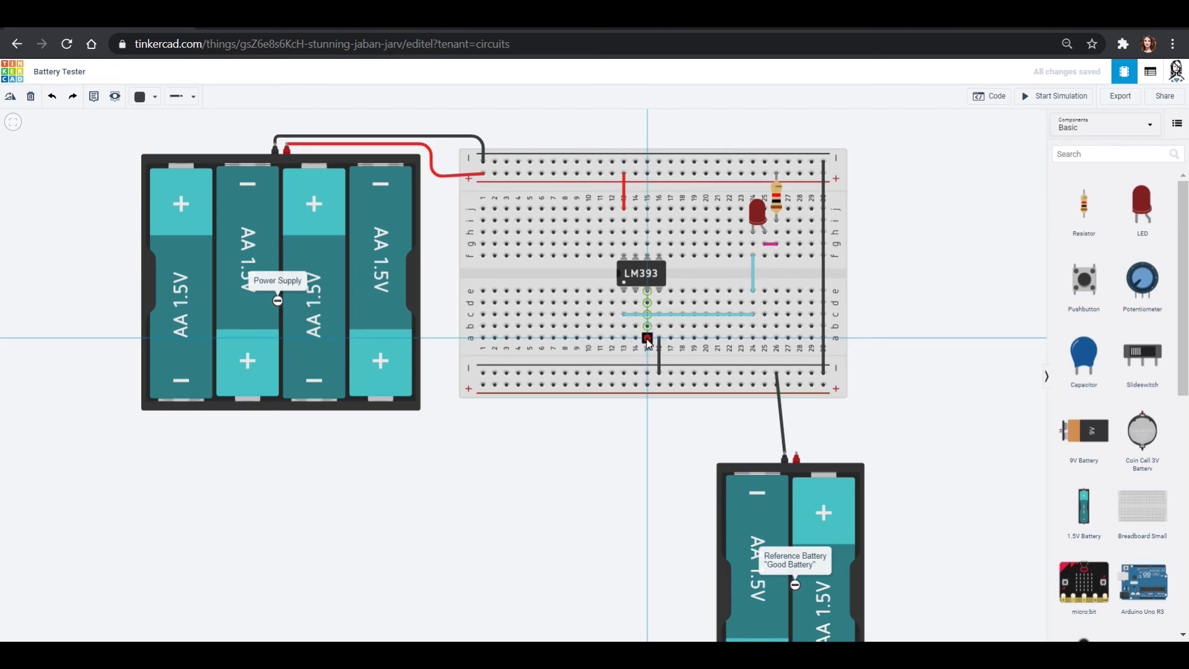
left_click(647, 327)
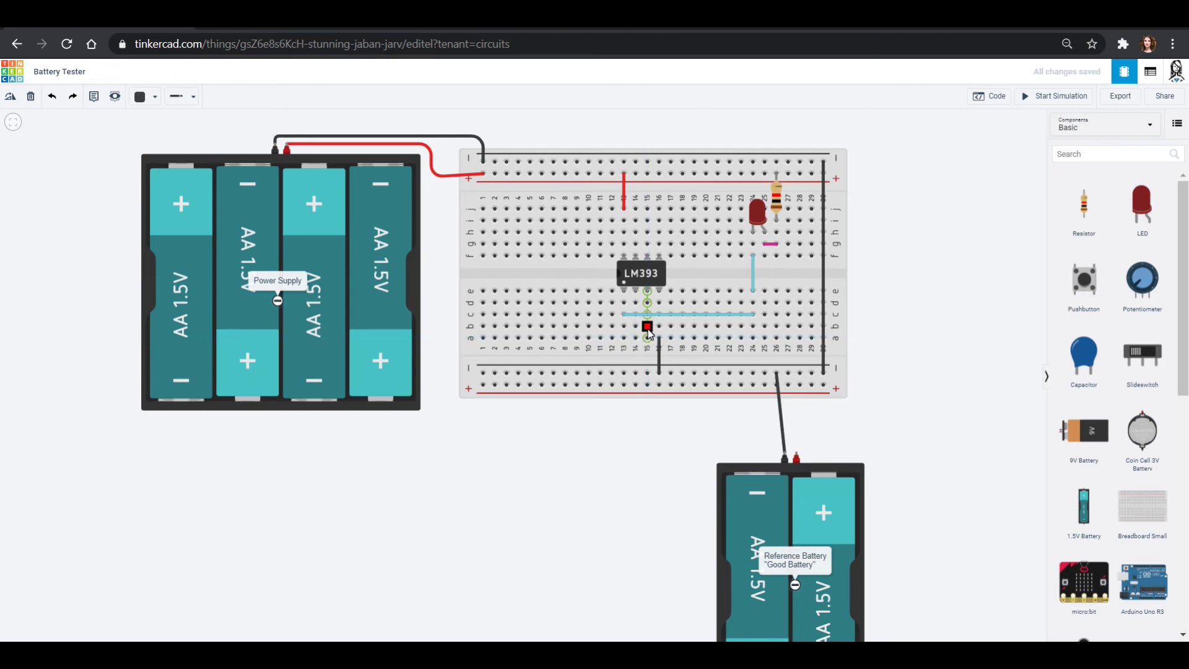
left_click(799, 326)
left_click(798, 327)
left_click(797, 455)
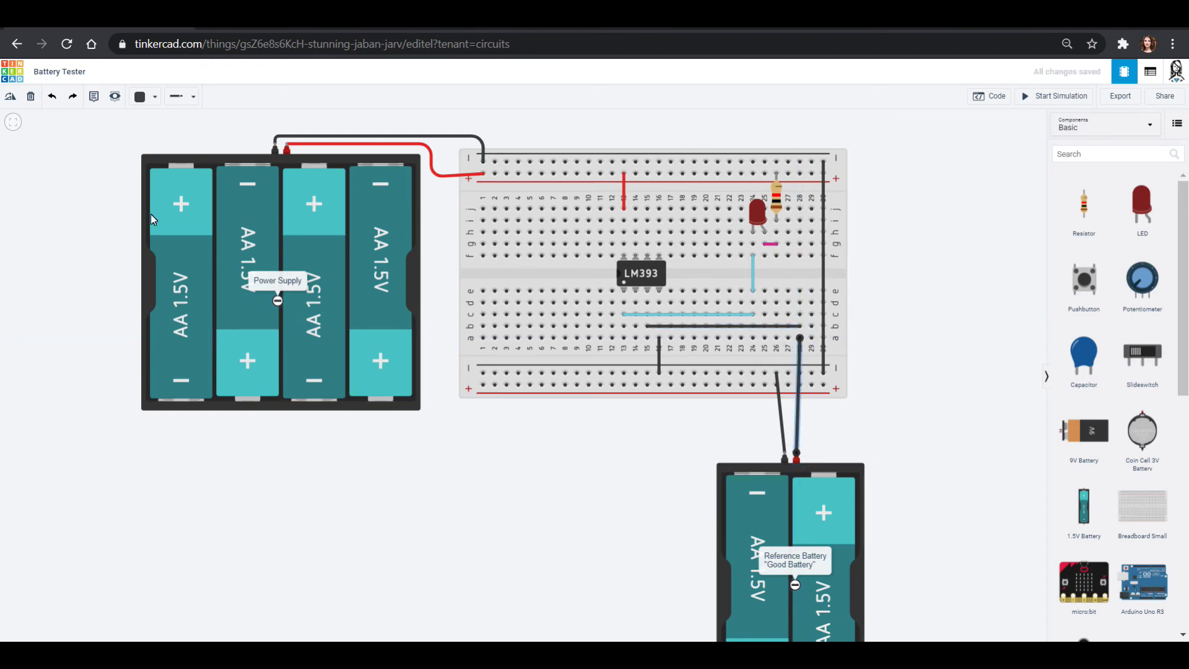
left_click(156, 98)
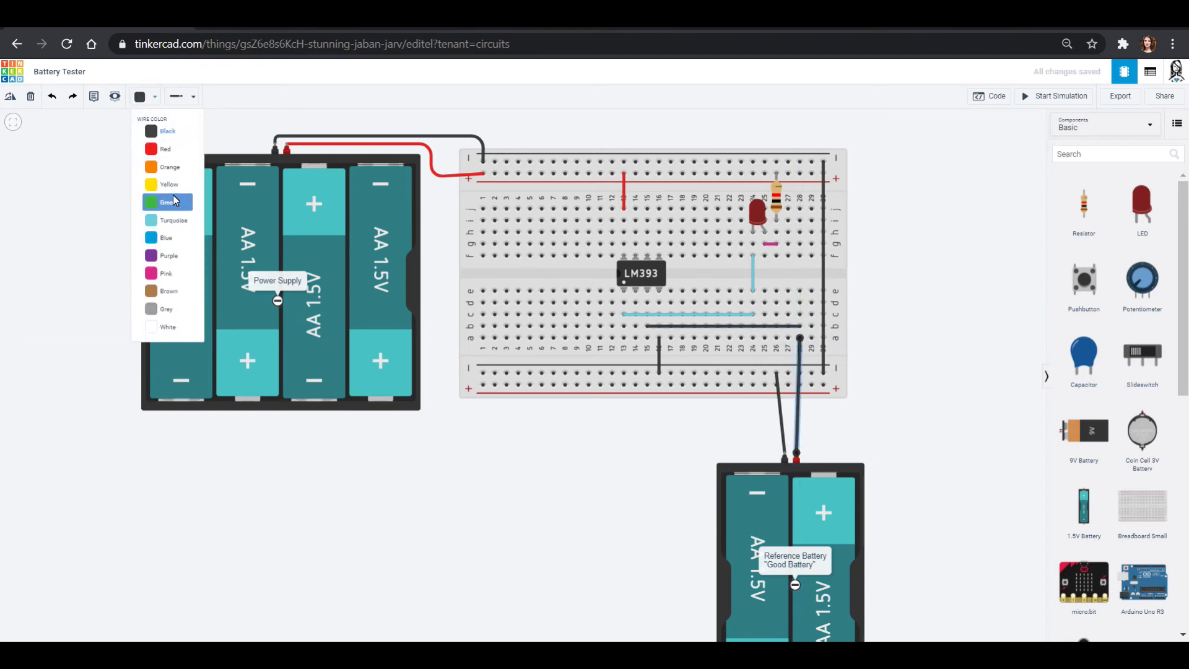
left_click(172, 192)
- Recolour the b13–b28 wire yellow
left_click(783, 326)
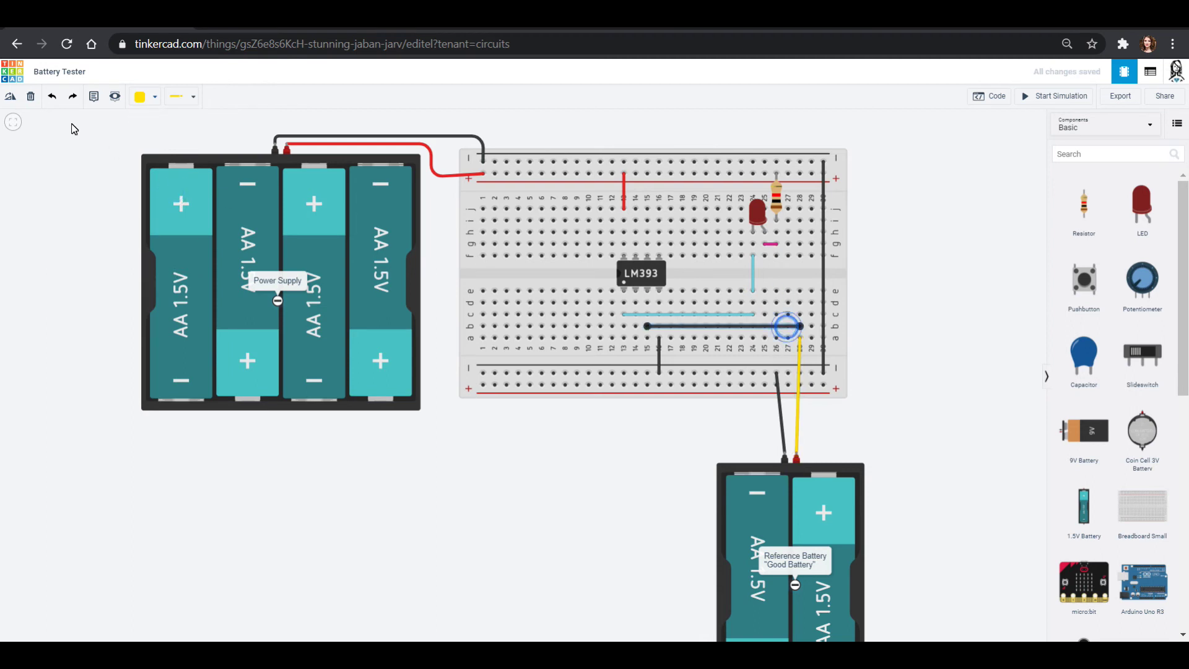
left_click(136, 99)
left_click(164, 178)
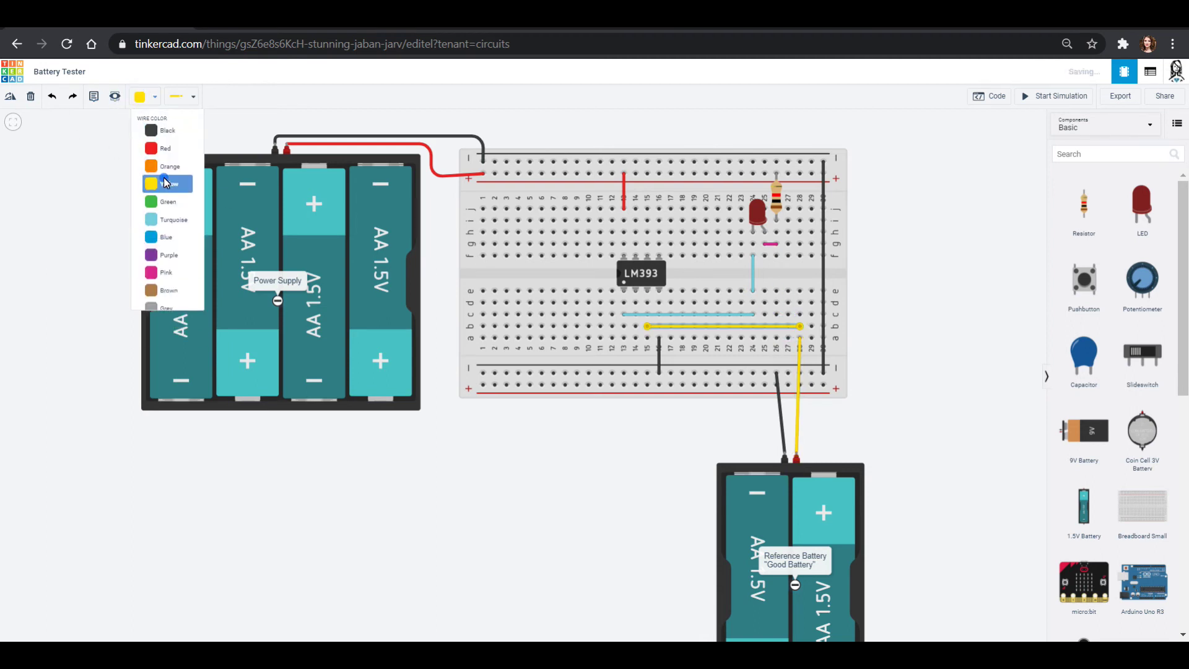
left_click(579, 496)
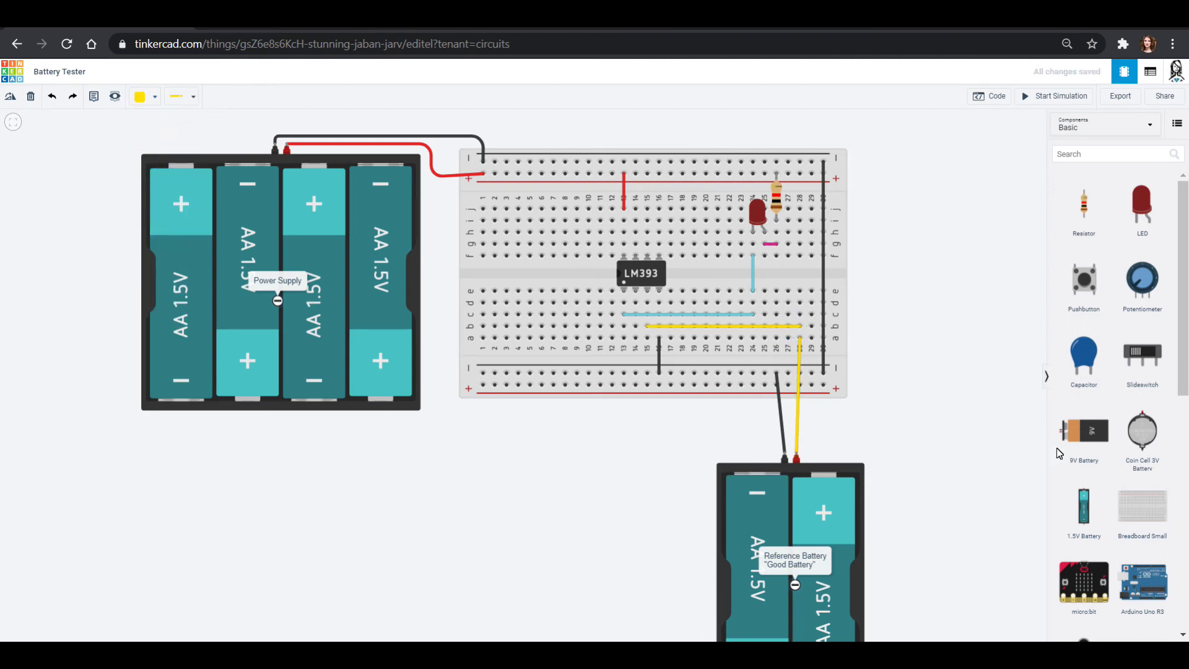
- Place a 1.5V battery below the breadboard with a 'Battery to test' note on it
left_click_drag(1080, 514, 543, 544)
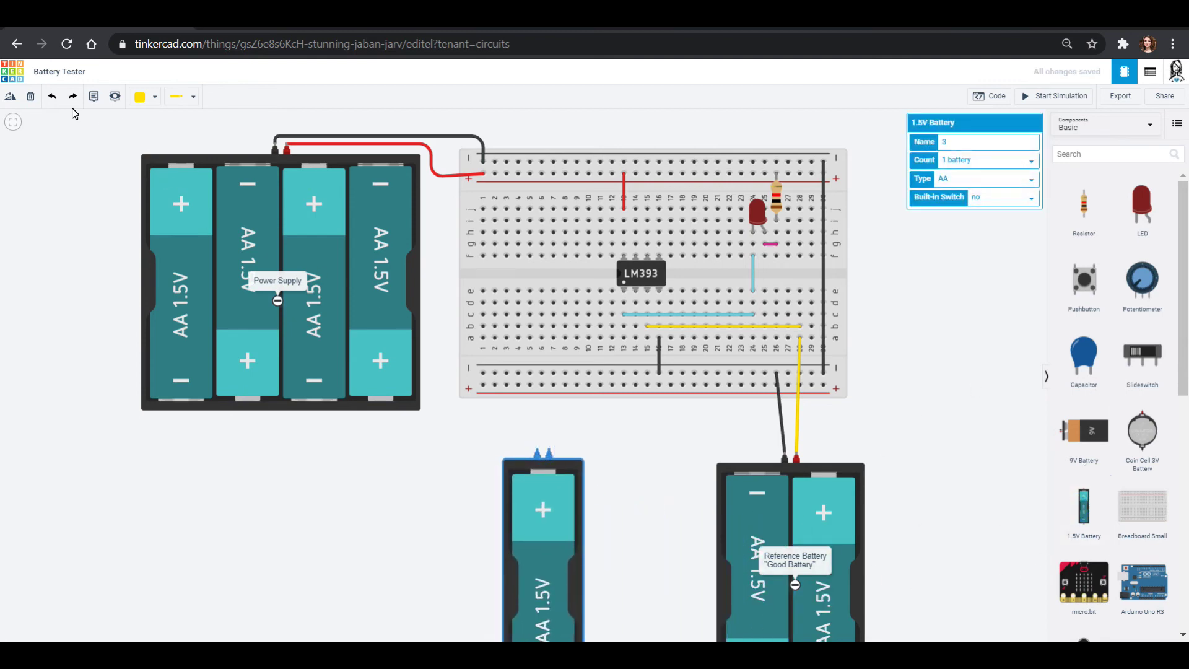
left_click(94, 97)
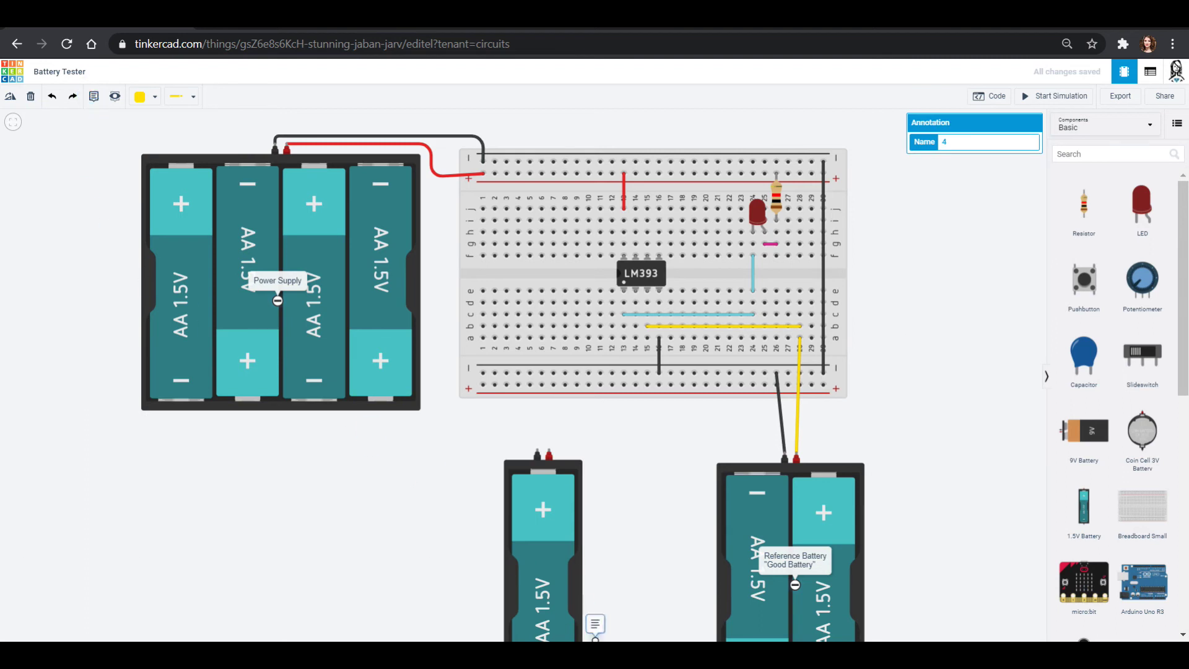
left_click(629, 580)
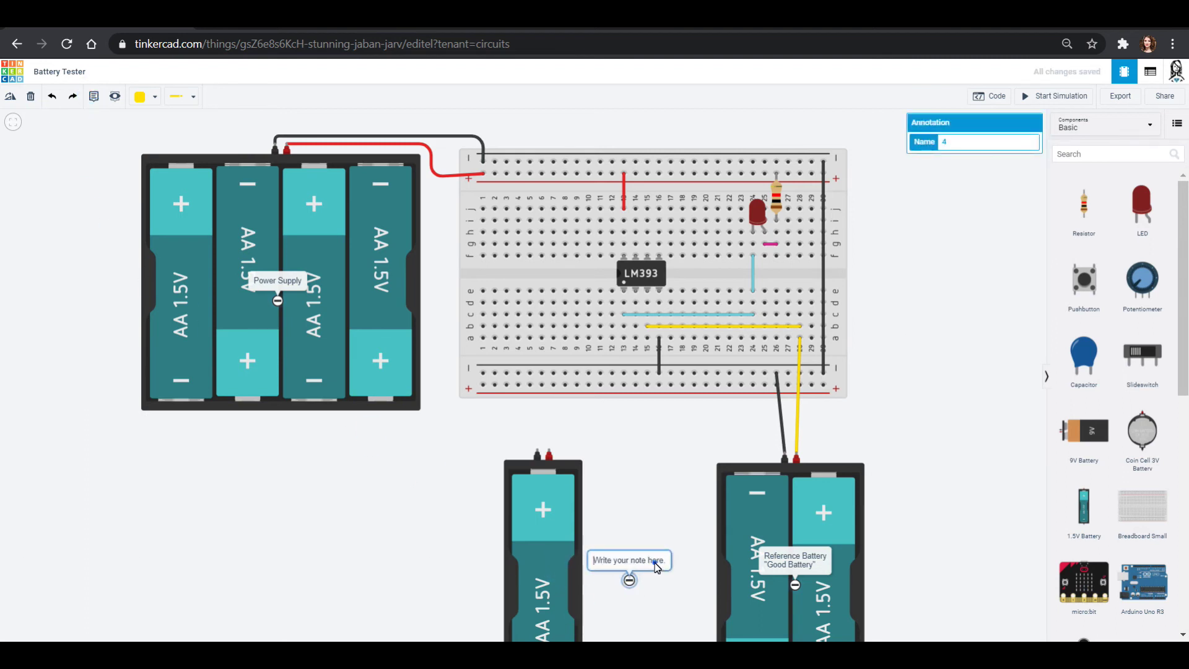
left_click(656, 565)
type("Battery to test")
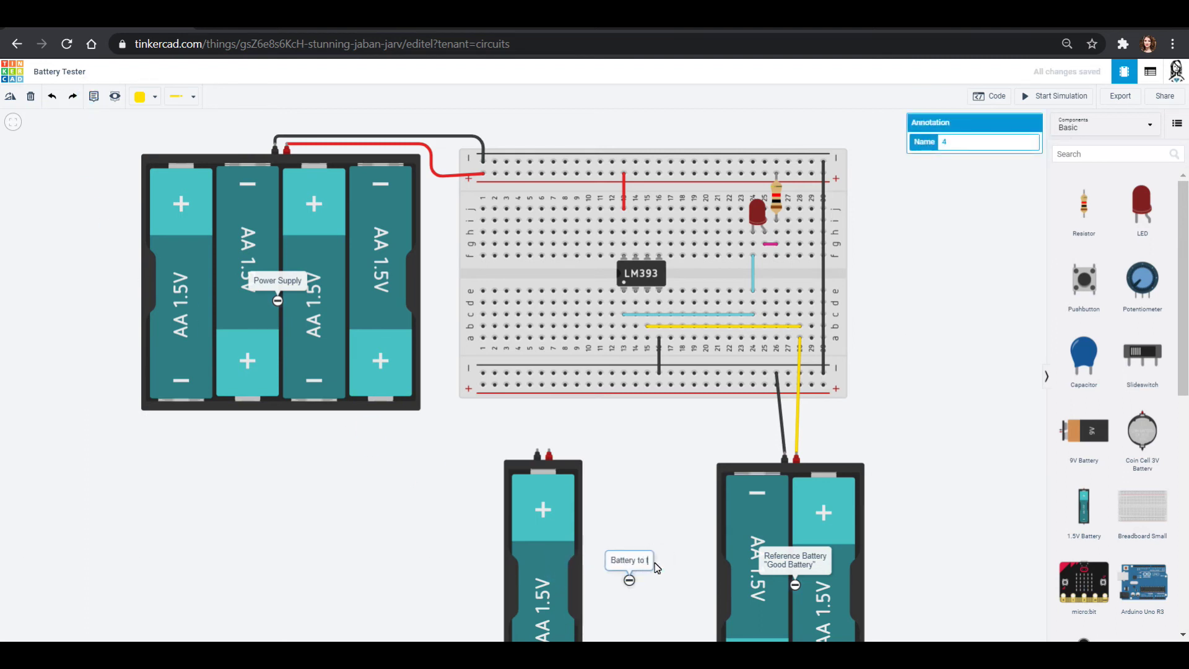
left_click(658, 525)
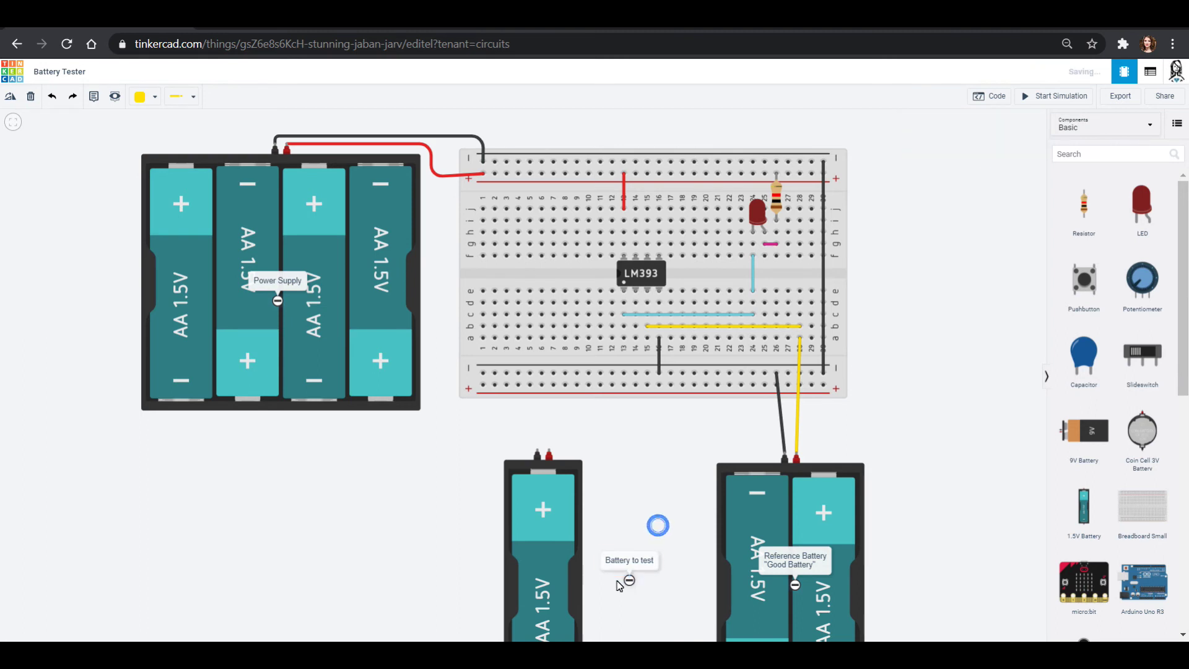
left_click_drag(631, 582, 538, 586)
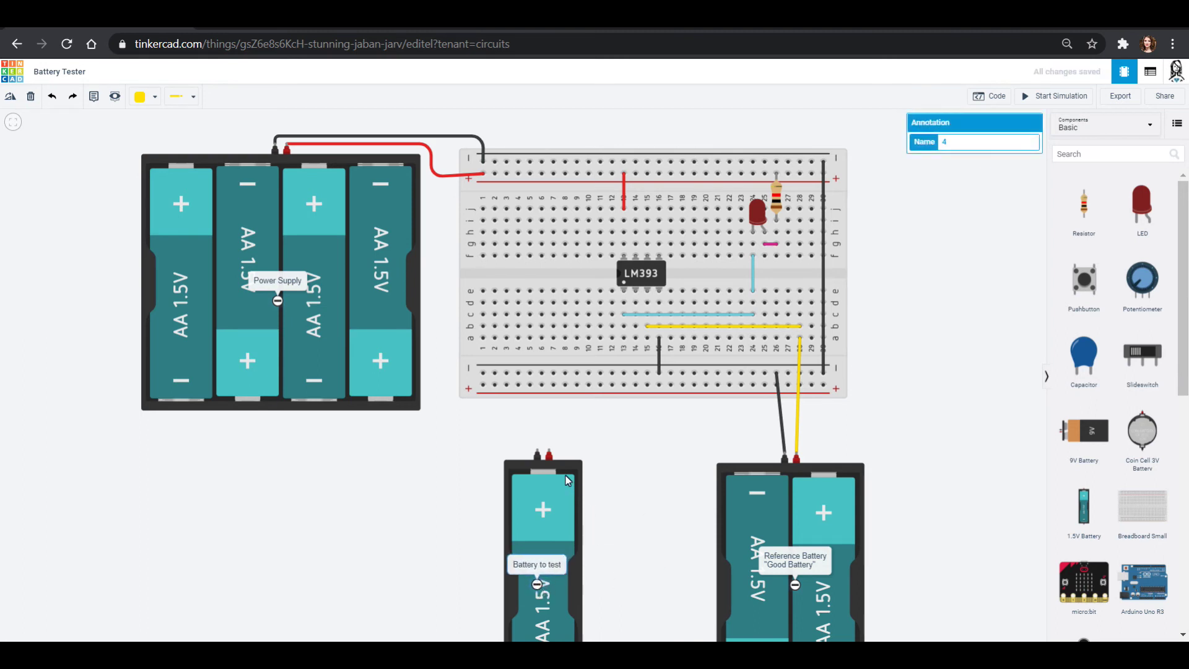
- Wire the test battery's negative terminal to the bottom rail in black
left_click(537, 457)
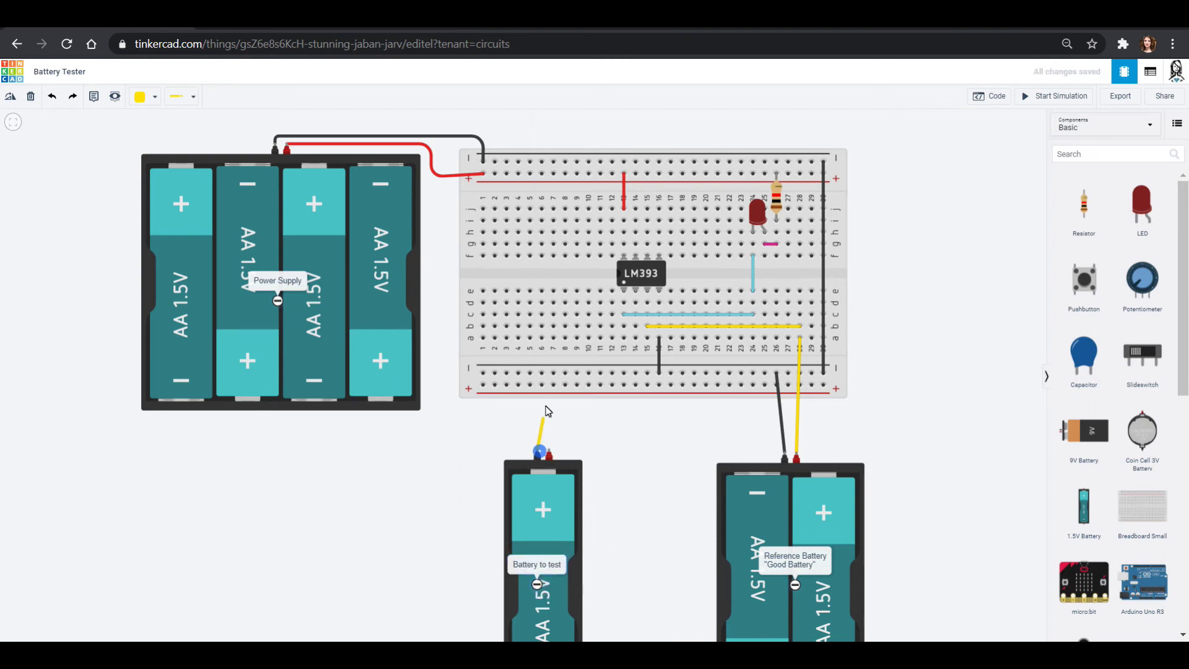
left_click(530, 373)
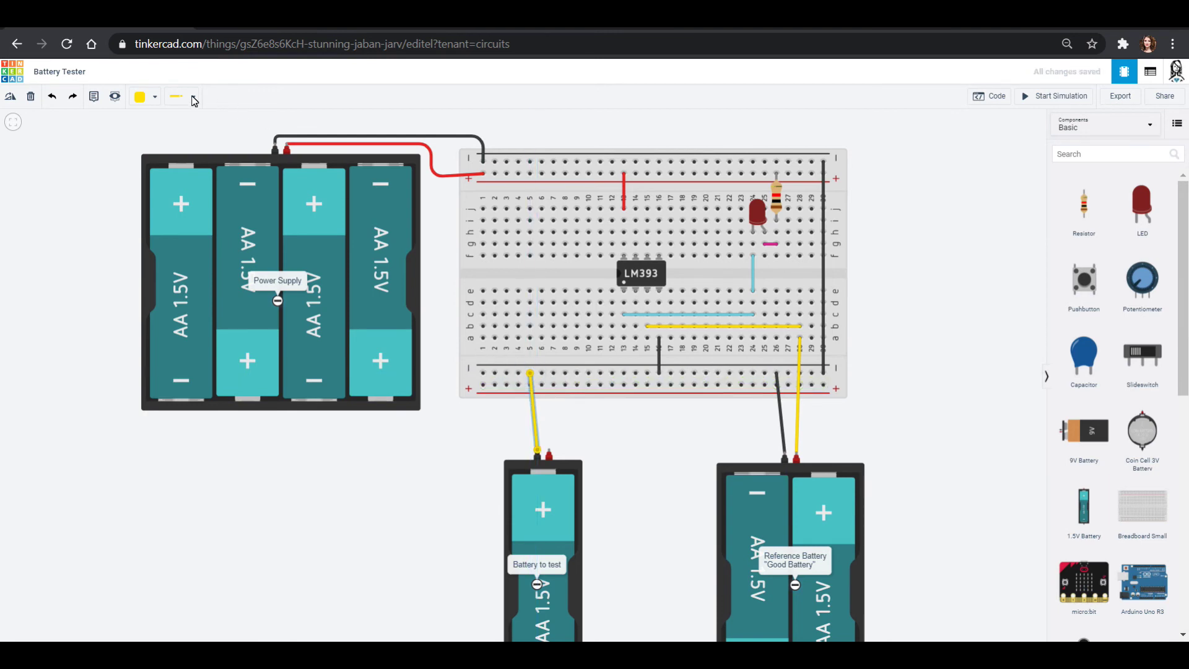
left_click(139, 97)
left_click(149, 130)
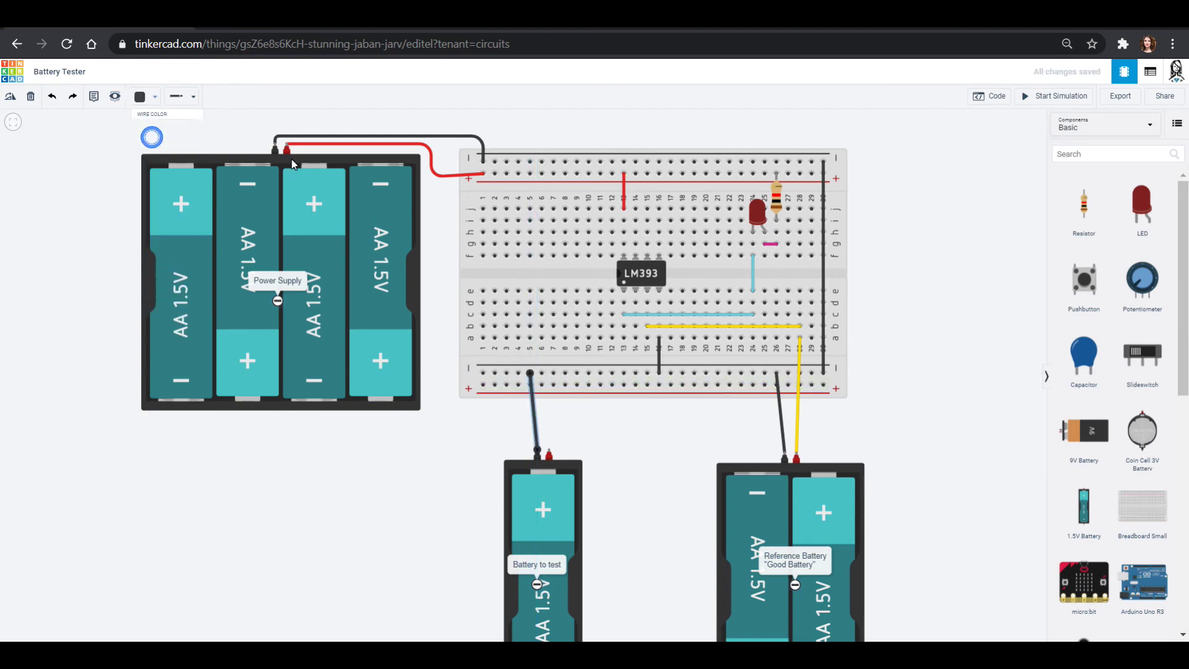
- Run purple wires from the comparator input to column 7 and on to the battery's positive terminal
left_click(634, 321)
left_click(552, 326)
left_click(140, 97)
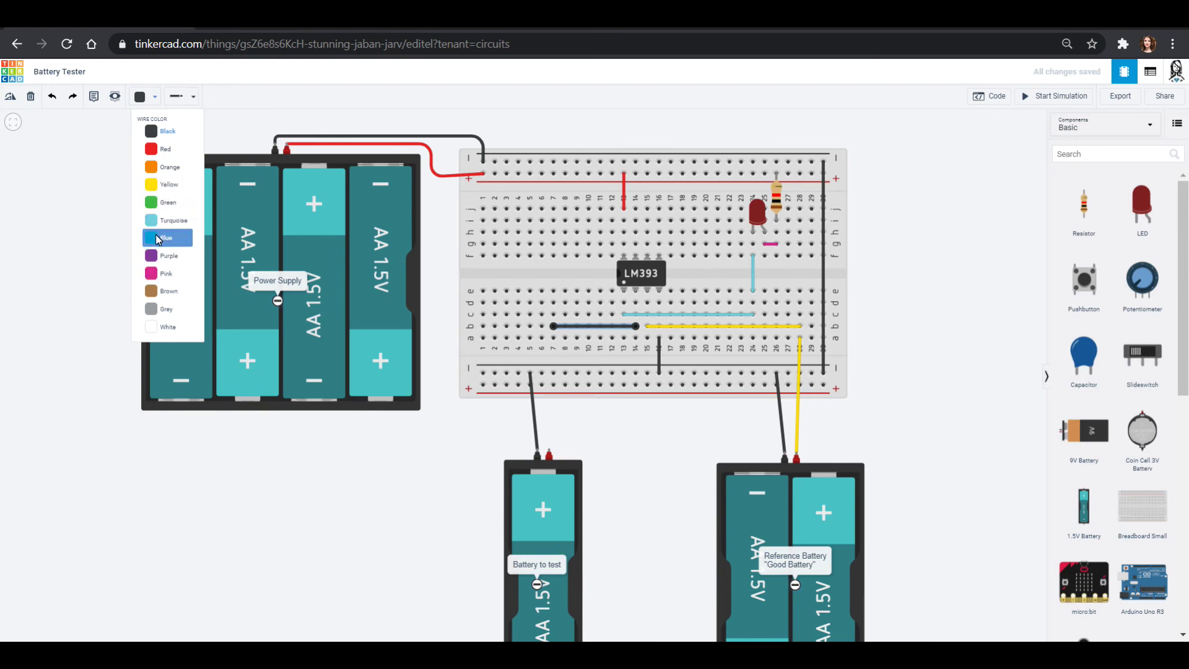
left_click(156, 262)
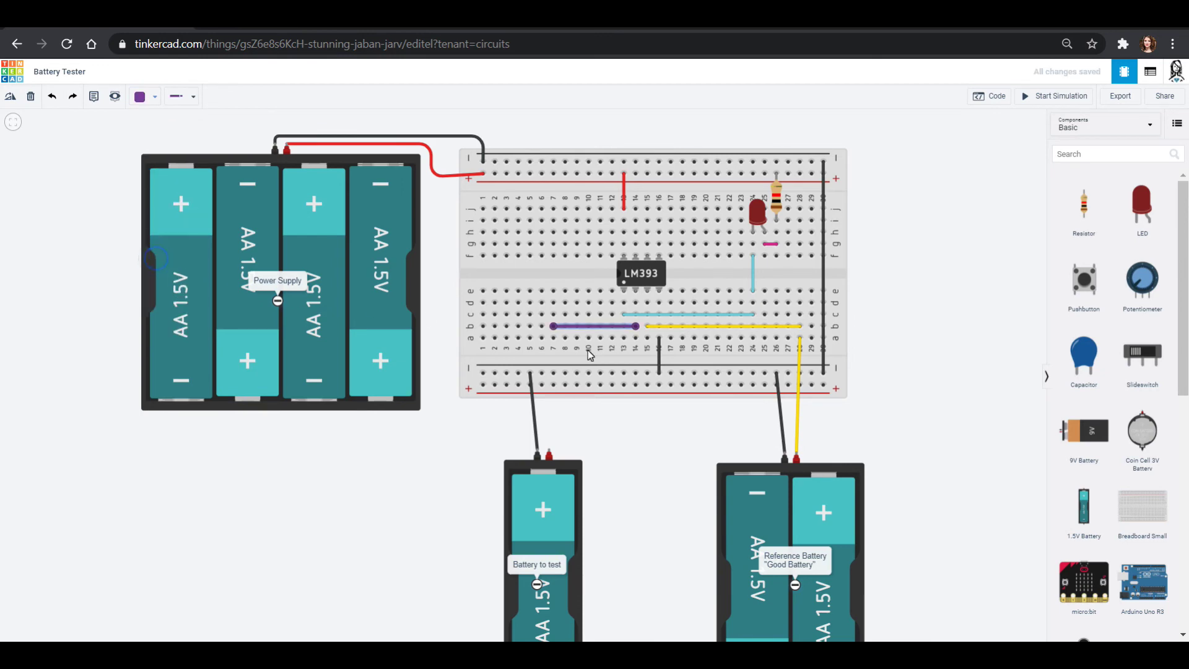
left_click(551, 339)
left_click(549, 457)
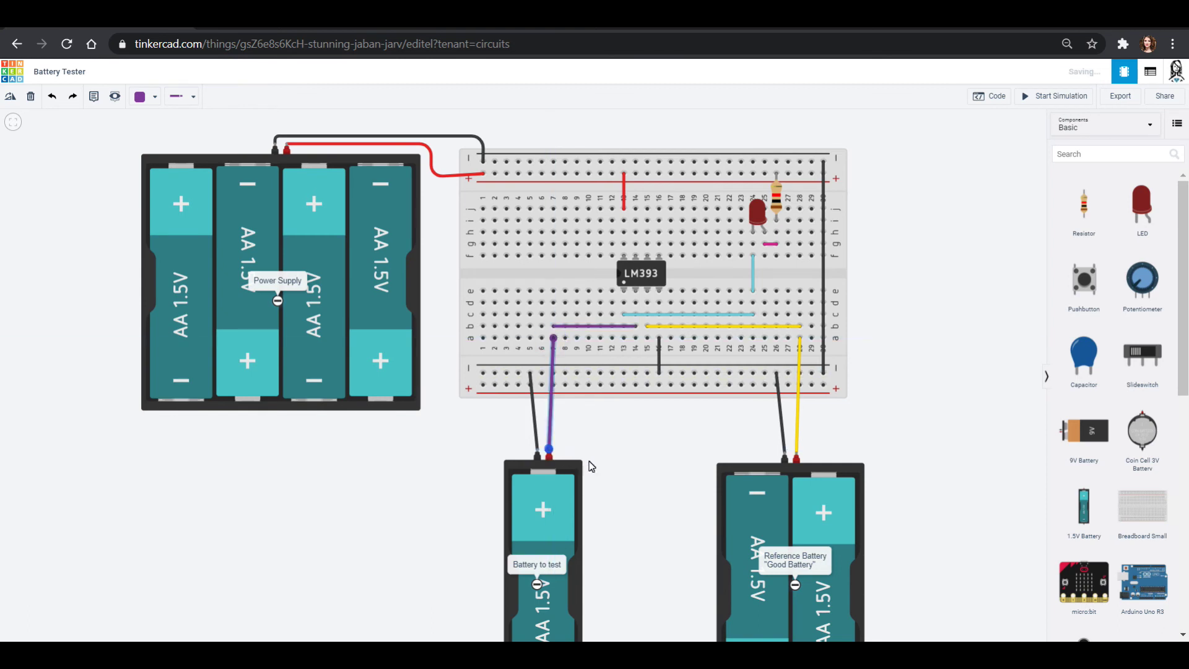
left_click(648, 486)
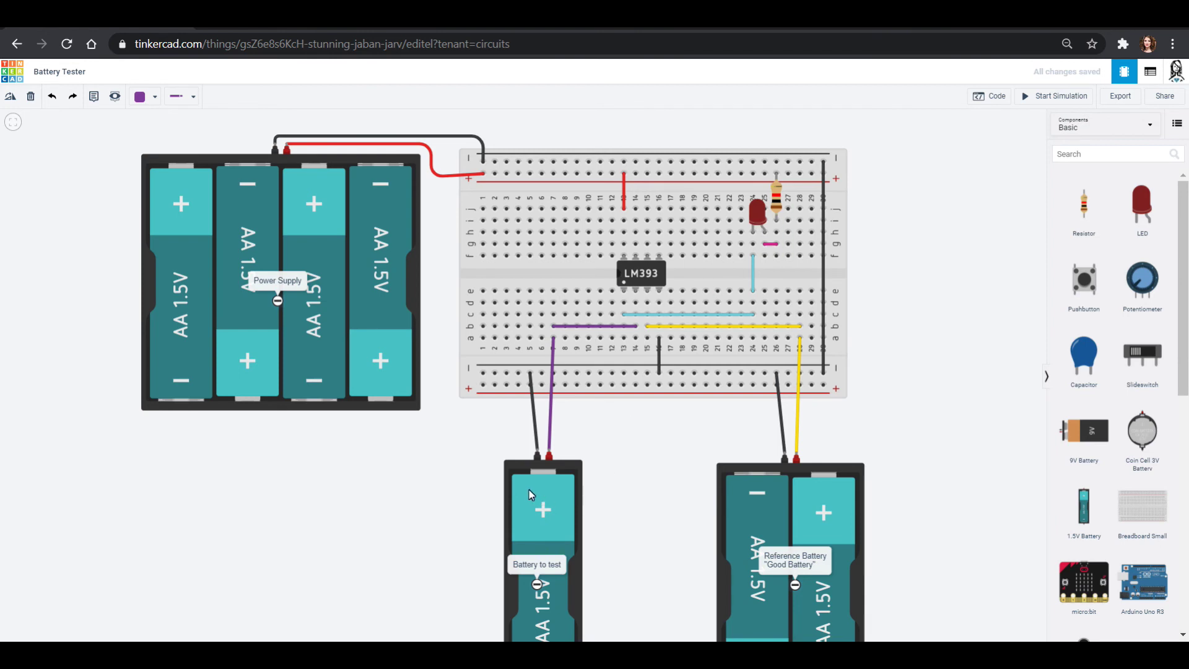
- Select the Reference Battery holder to show its 2 AA battery settings
left_click(556, 496)
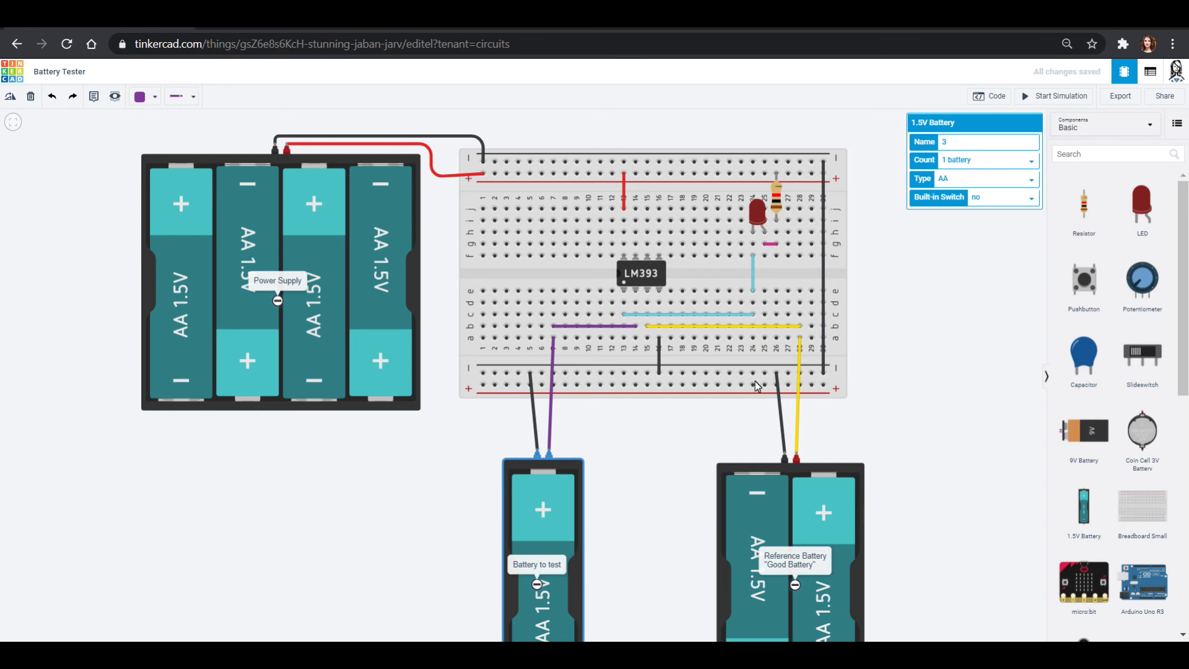
left_click(671, 441)
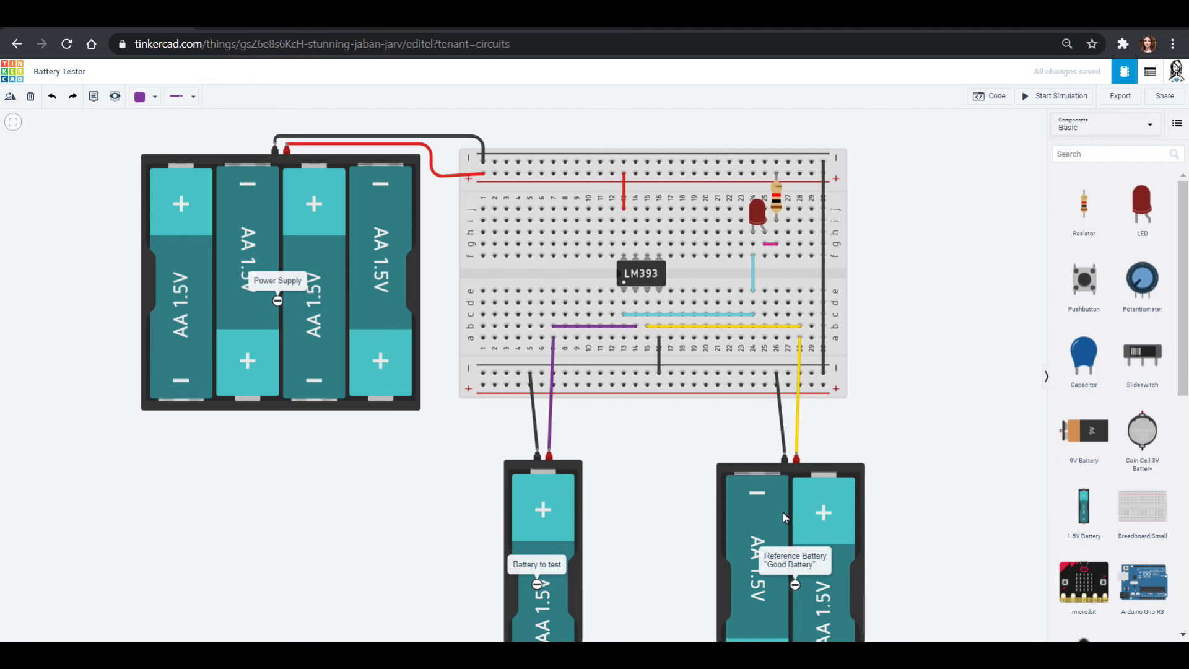
left_click(752, 518)
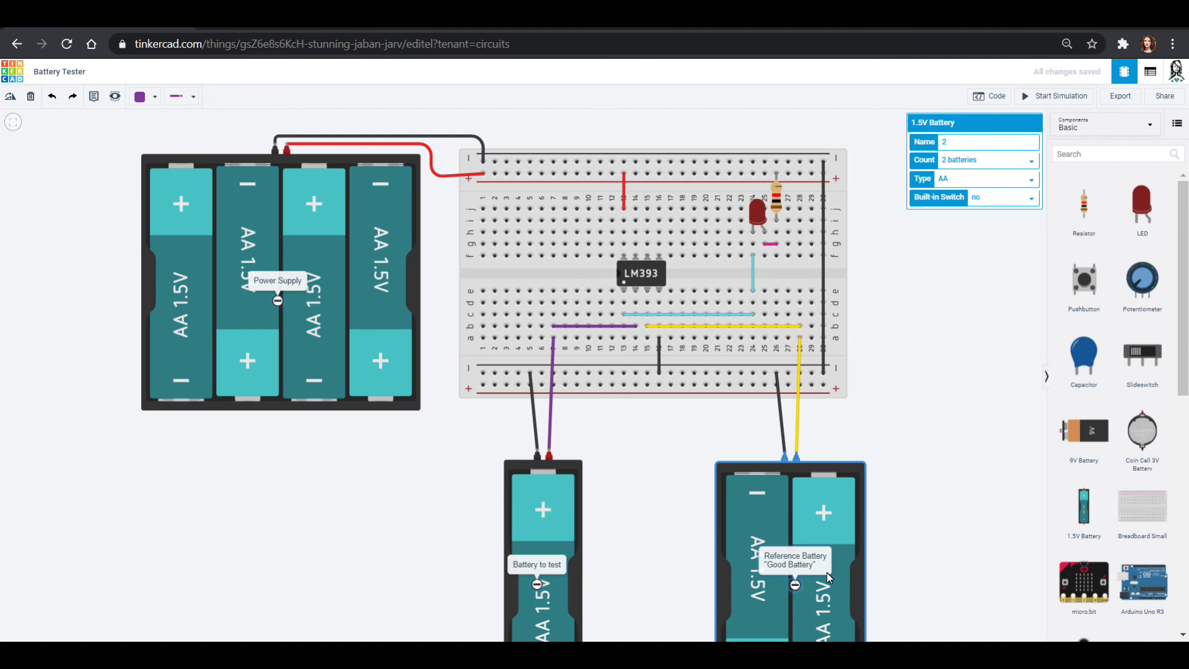
- Start the simulation and set the Battery to test holder's count to 3 batteries
left_click(1036, 98)
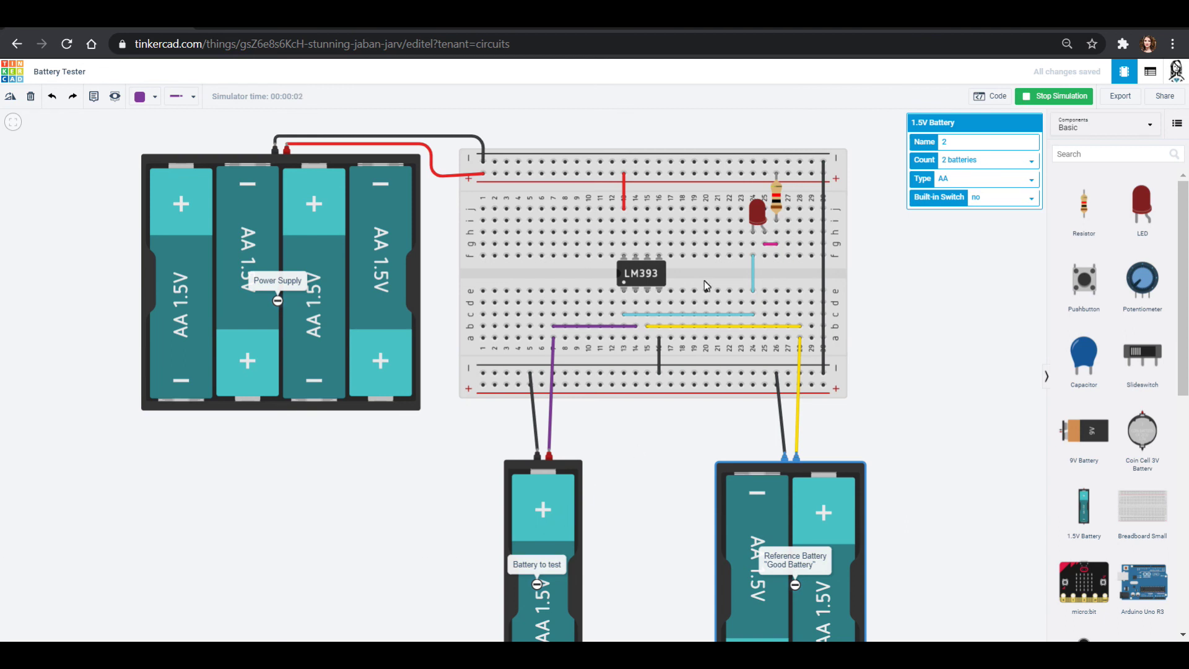
left_click(545, 485)
left_click(966, 160)
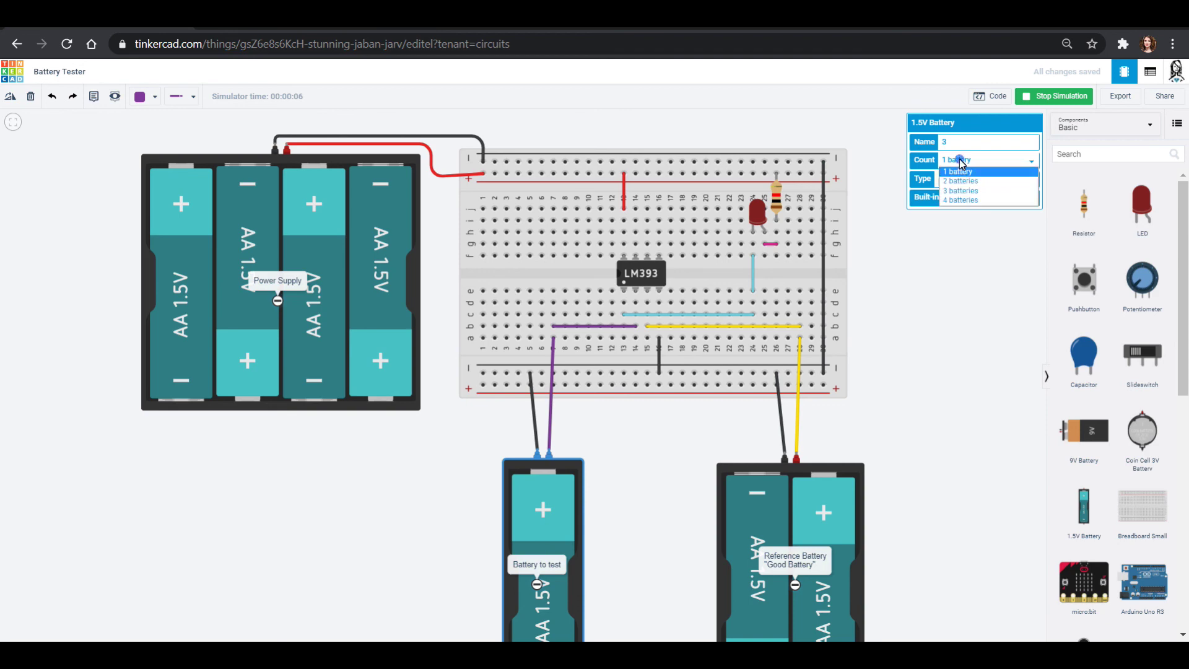
left_click(962, 186)
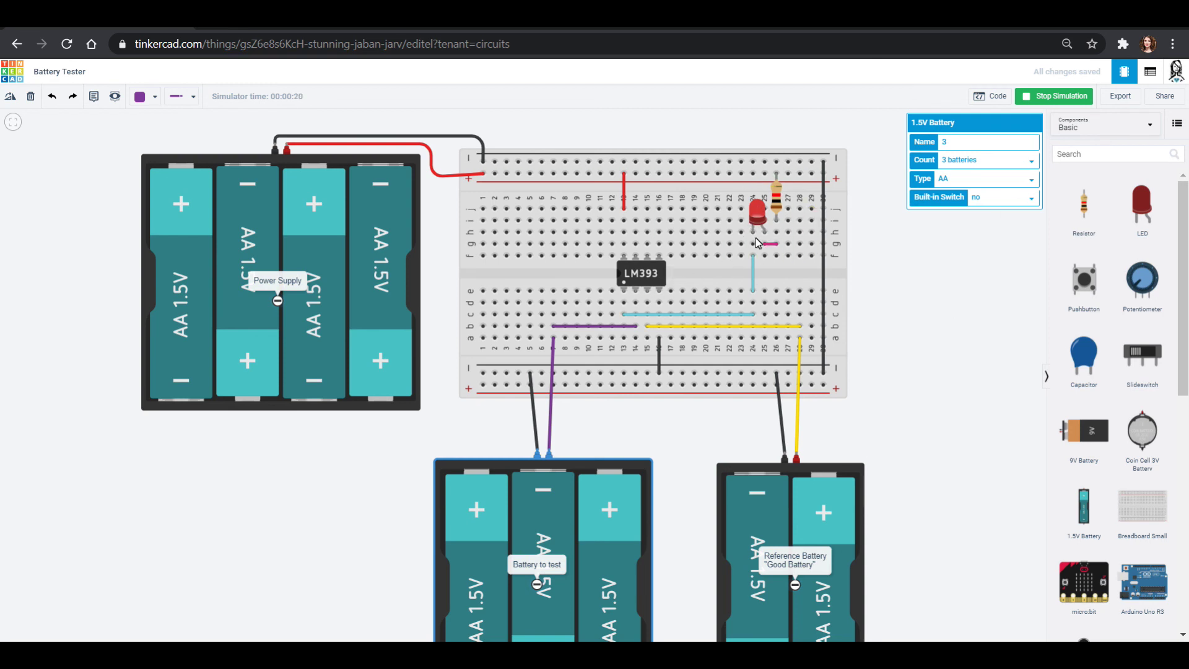
left_click_drag(765, 238, 778, 243)
- Restart the simulation and lower the test battery count to 2, then 1 battery
left_click(1030, 98)
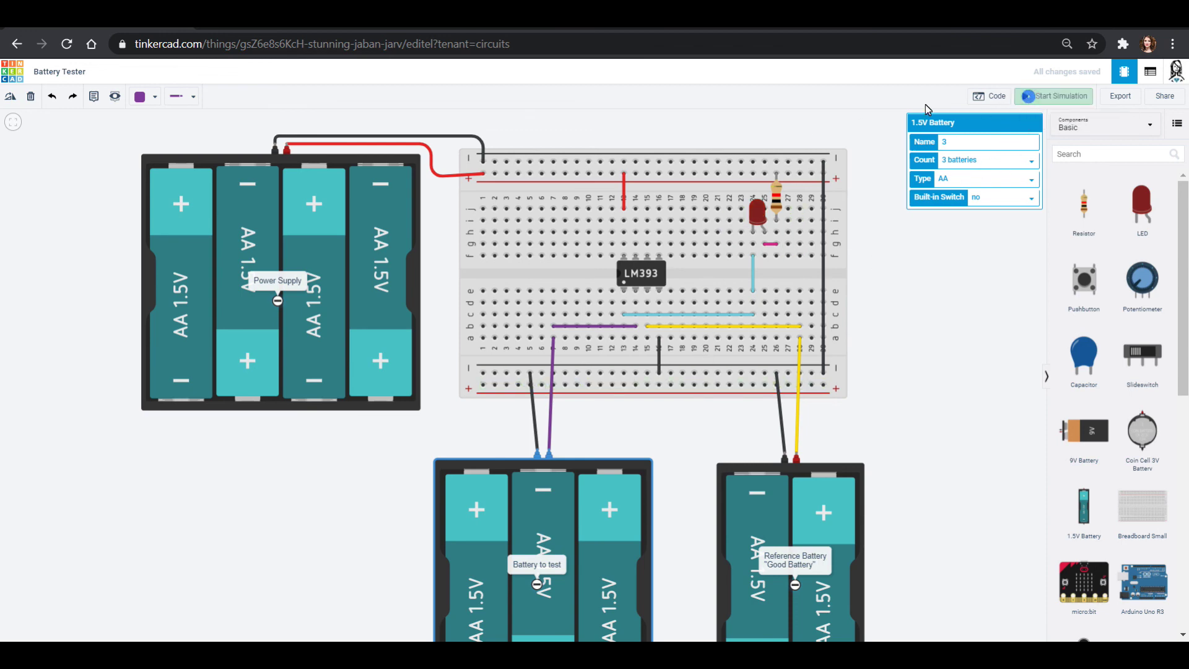
left_click(1035, 98)
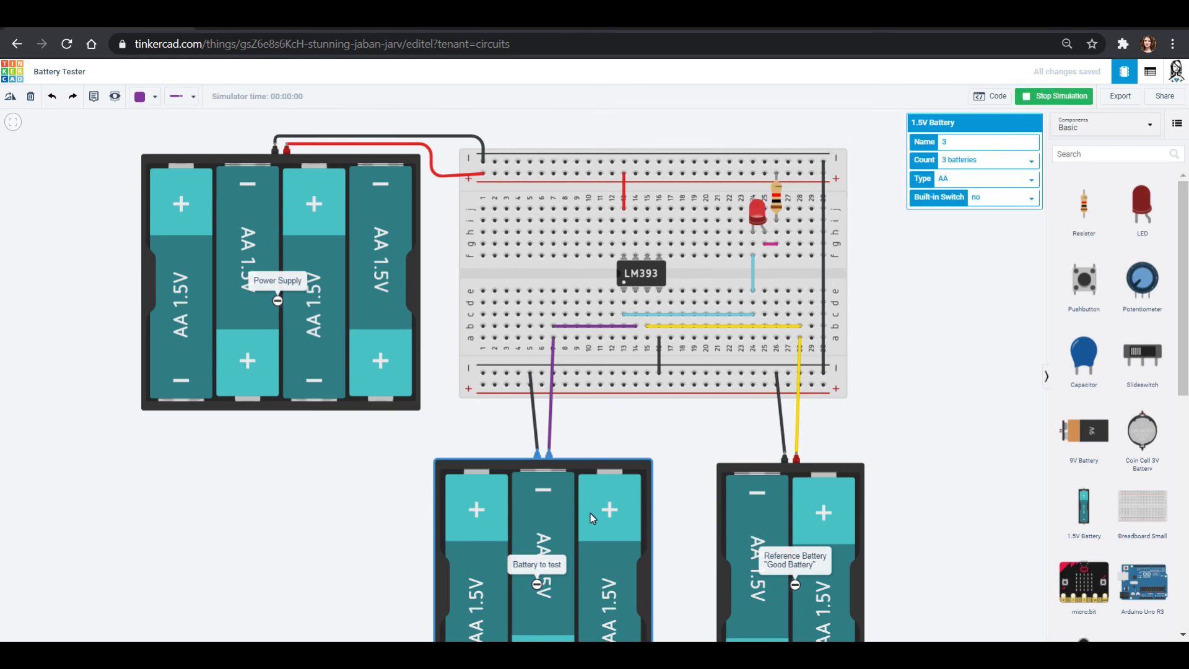
left_click(988, 161)
left_click(981, 177)
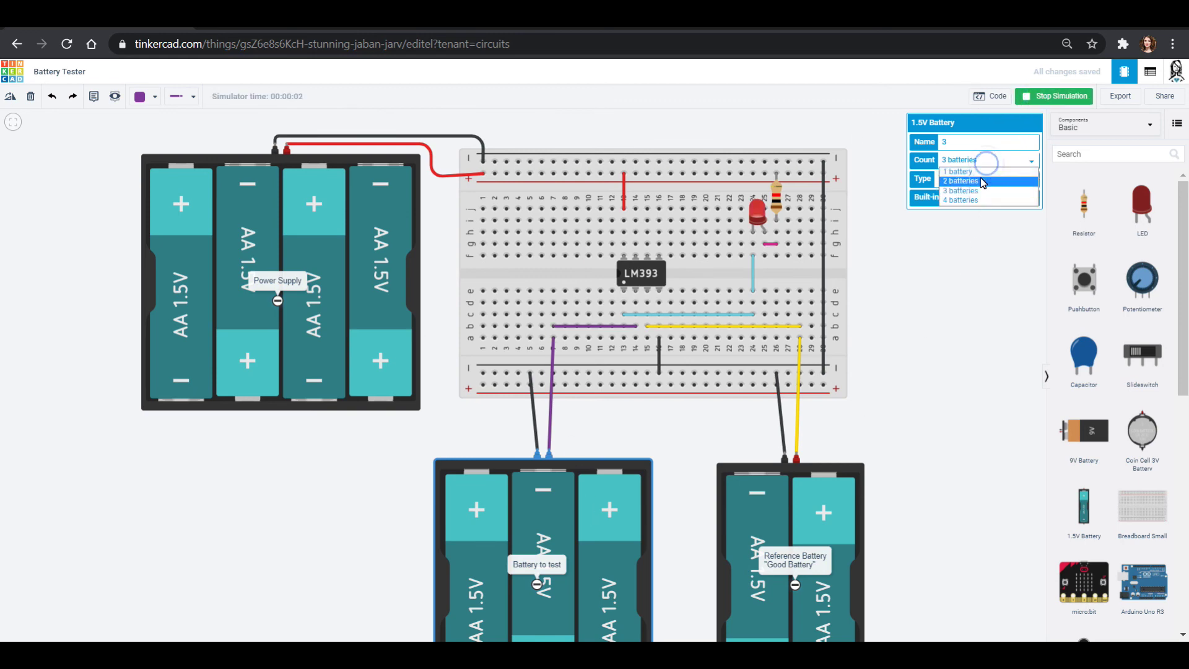
left_click(982, 162)
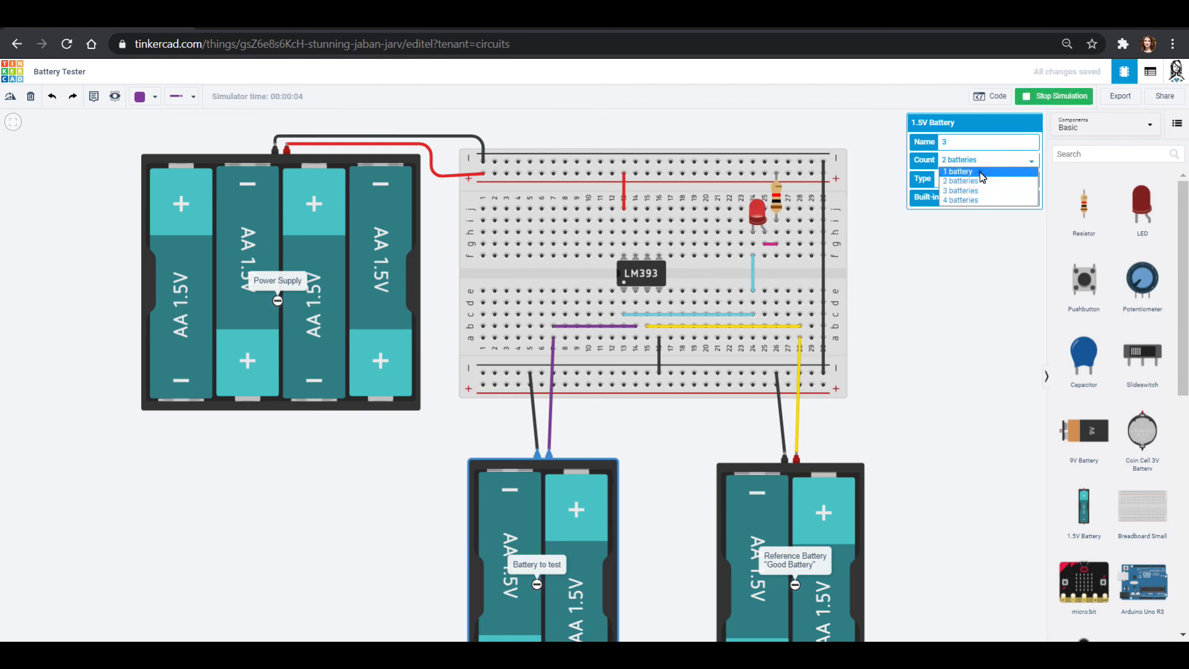
left_click(980, 172)
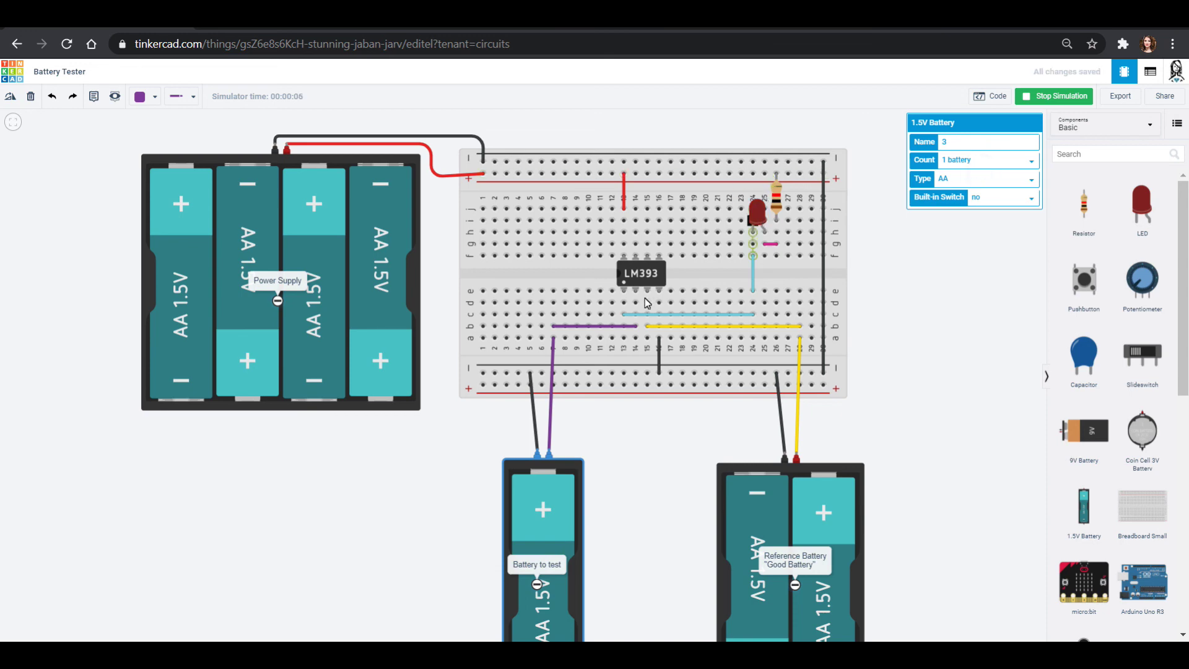